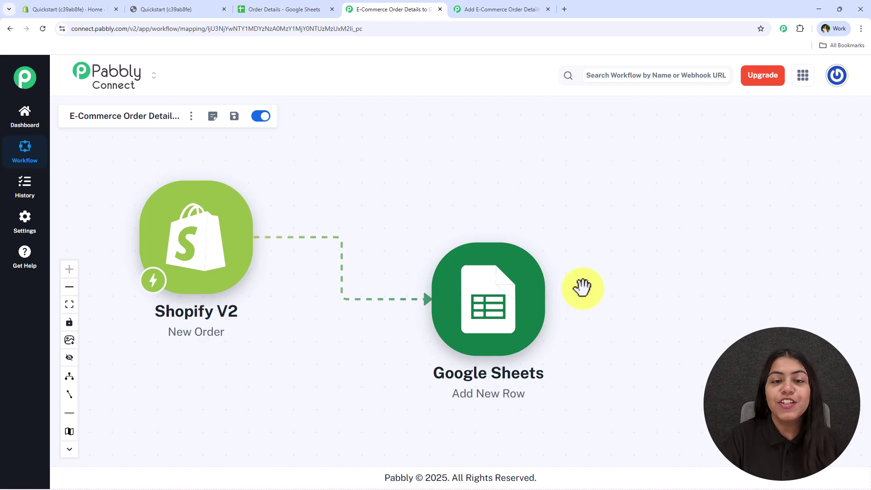
Step: Open the Pabbly Connect landing page at pabbly.com/connect in a new browser tab
left_click(520, 8)
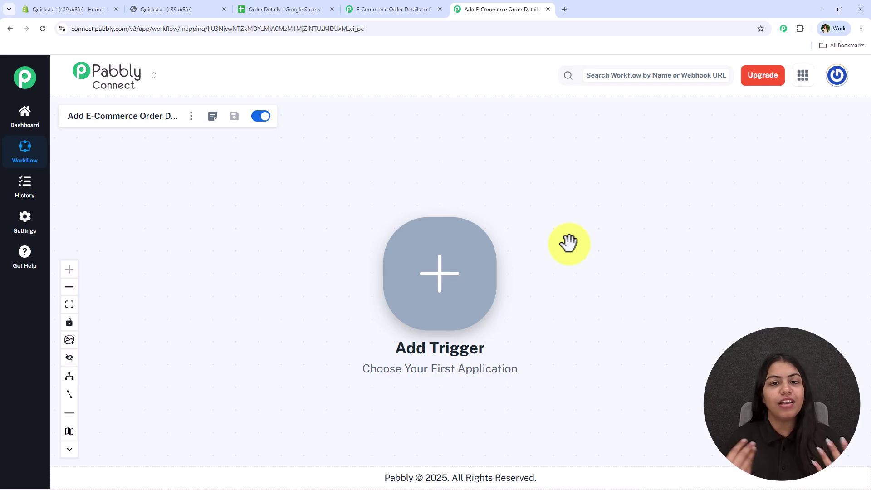
left_click(562, 2)
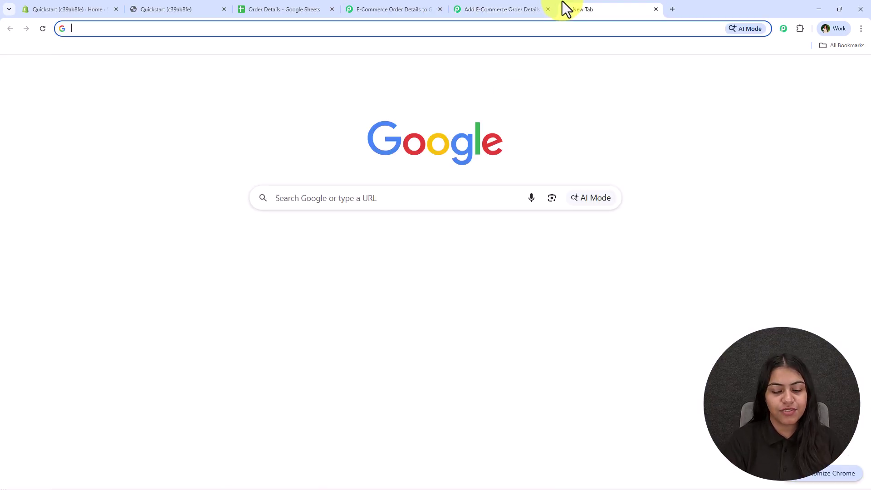
type("pabbly/com/co")
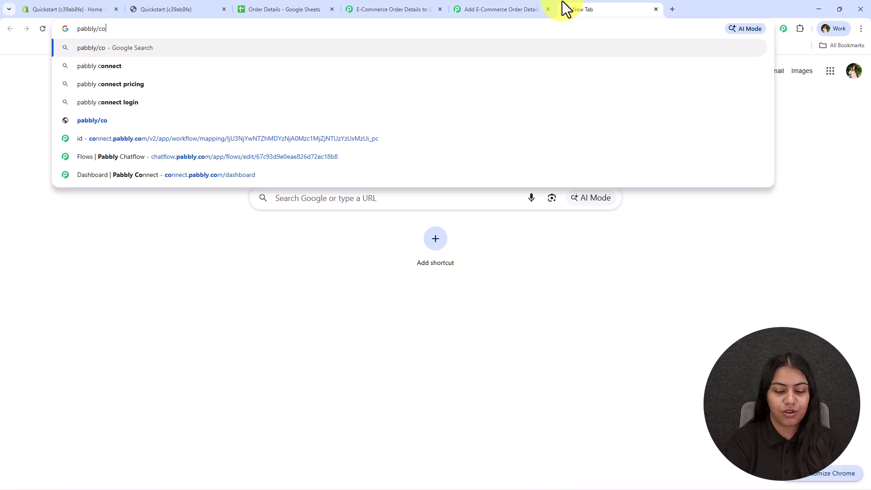
key("BackSpace")
key("BackSpace")
key("BackSpace")
key("BackSpace")
key("BackSpace")
key("BackSpace")
key("BackSpace")
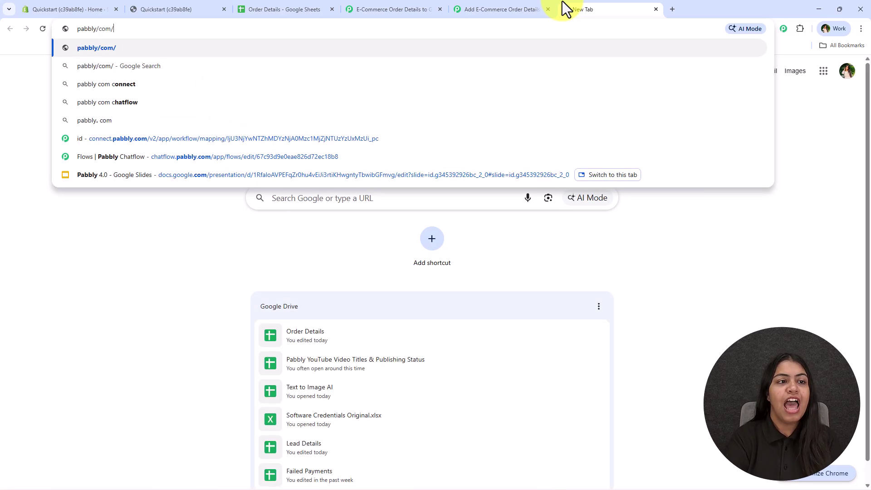
type(".com/co")
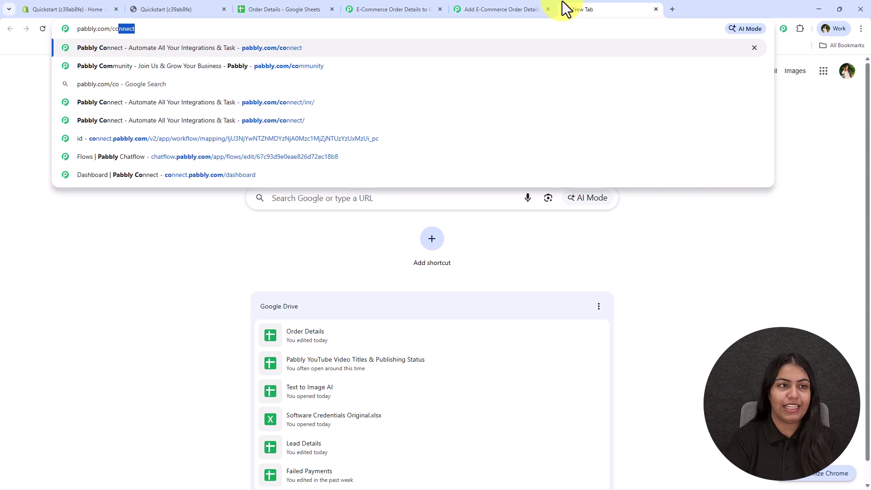
key("Return")
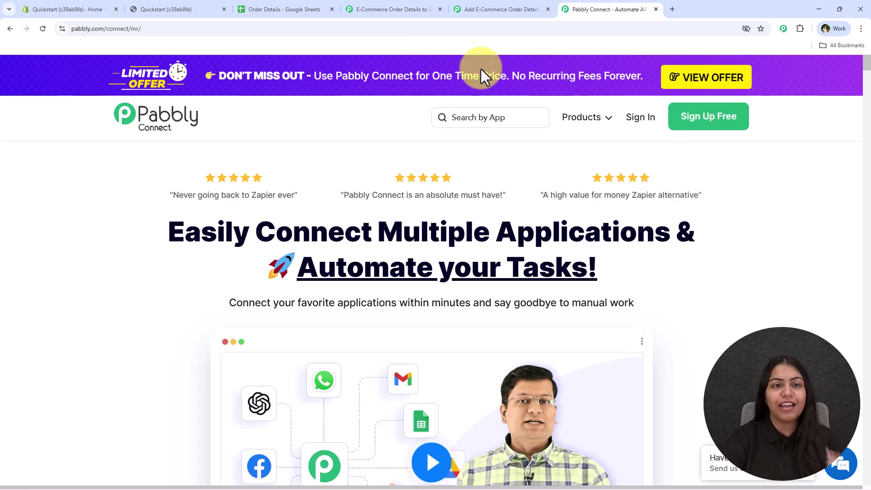
Step: Review the Order Details spreadsheet and return to the empty Add E-Commerce Order Details workflow
left_click(313, 9)
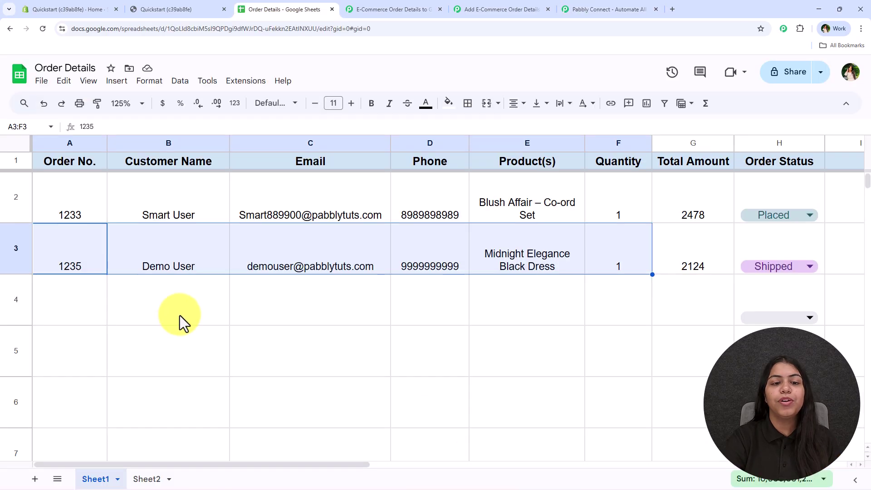
left_click(484, 8)
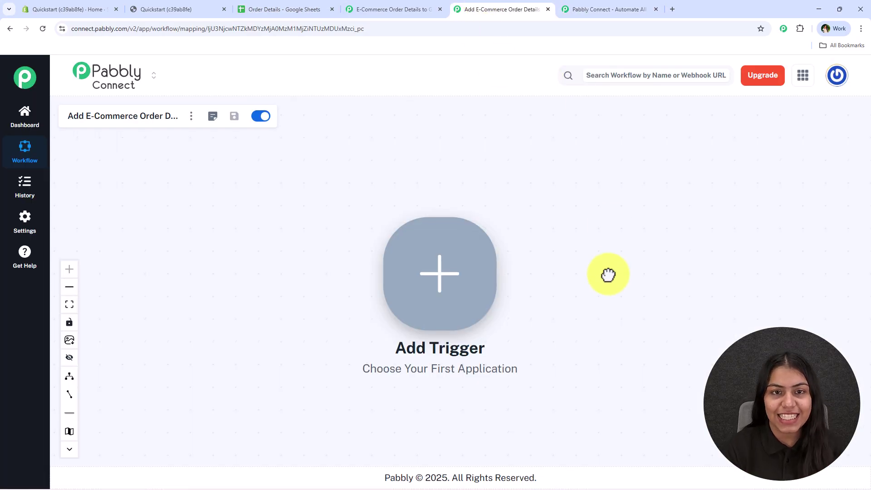
left_click_drag(606, 275, 614, 249)
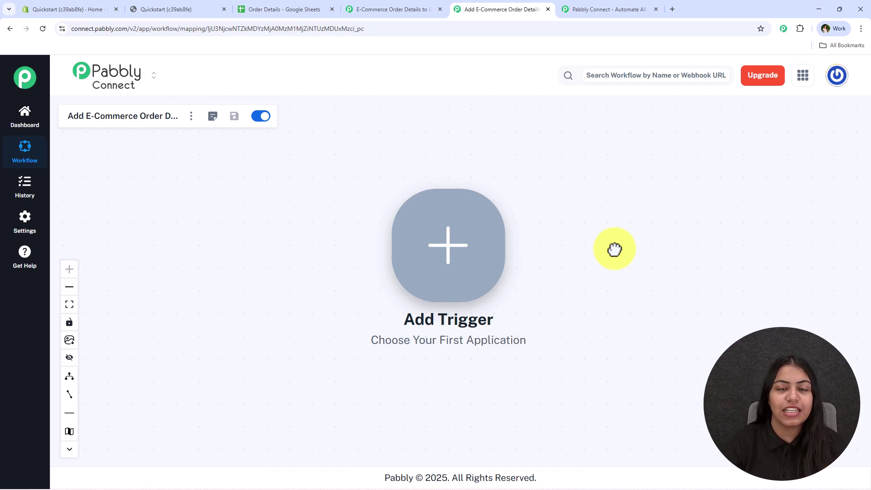
Step: Set the workflow's trigger to Shopify V2 with the New Order event and connect it
left_click_drag(613, 257, 352, 246)
left_click(170, 248)
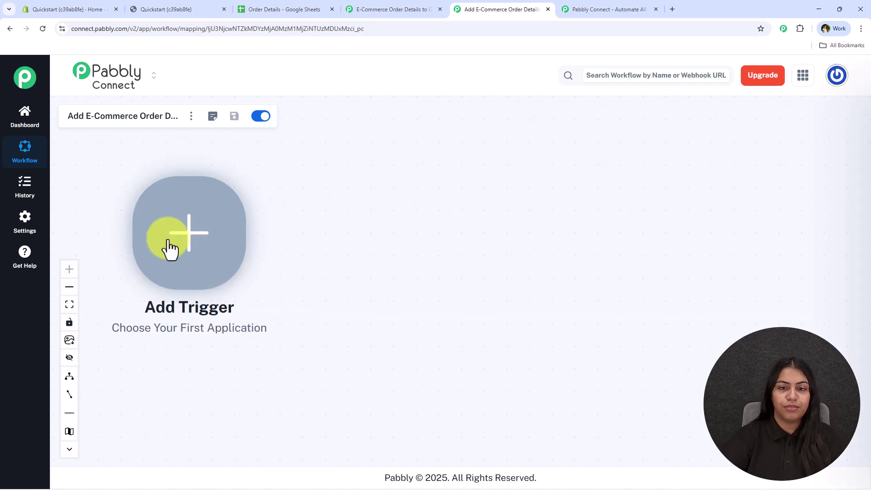
type("Shopify")
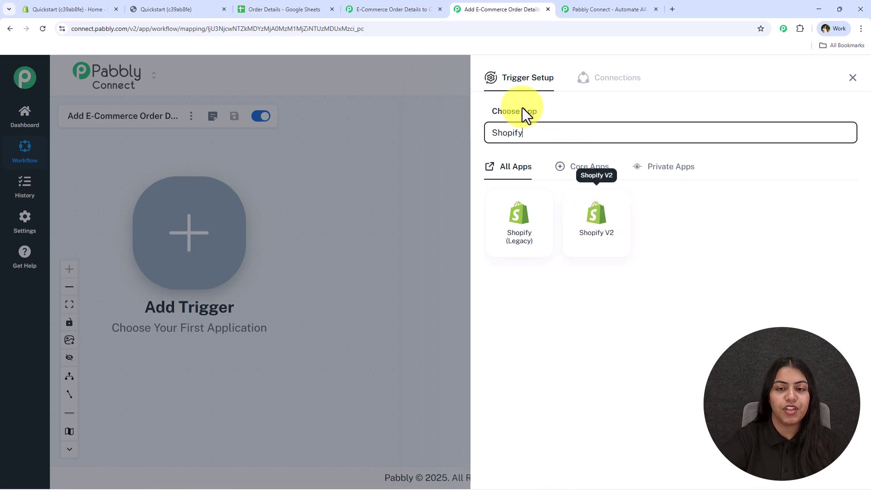
left_click(583, 241)
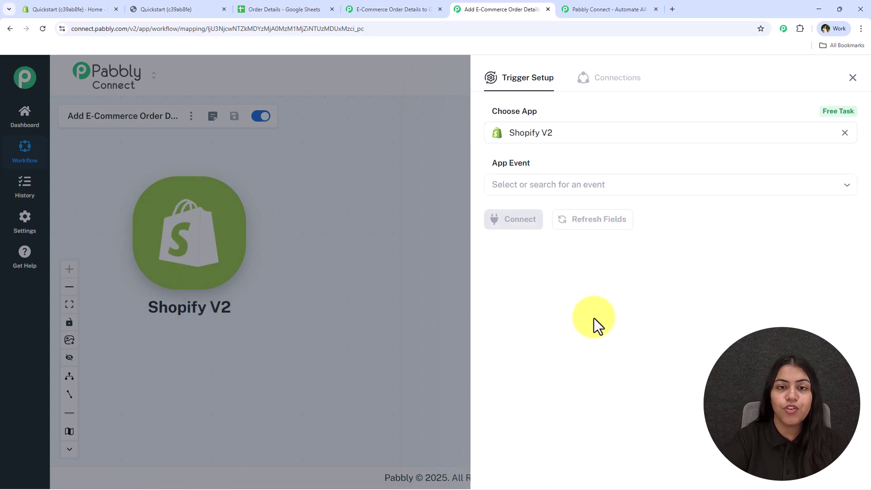
left_click(573, 185)
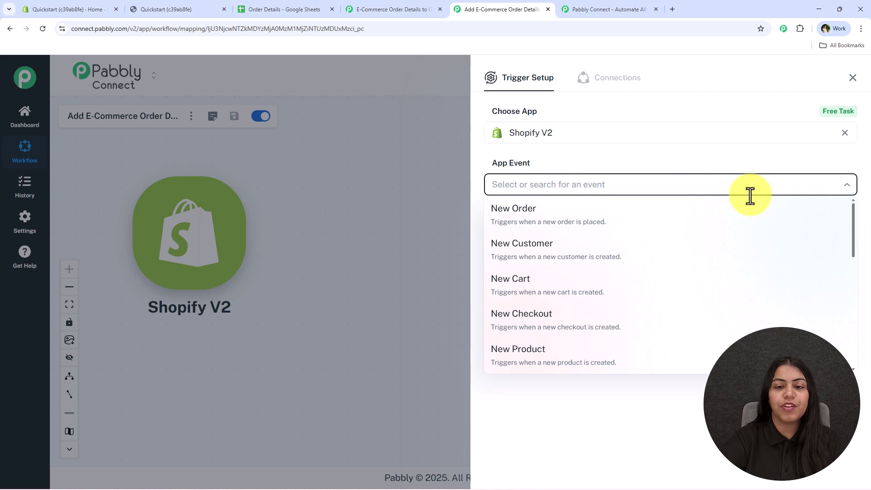
left_click(729, 221)
left_click(526, 225)
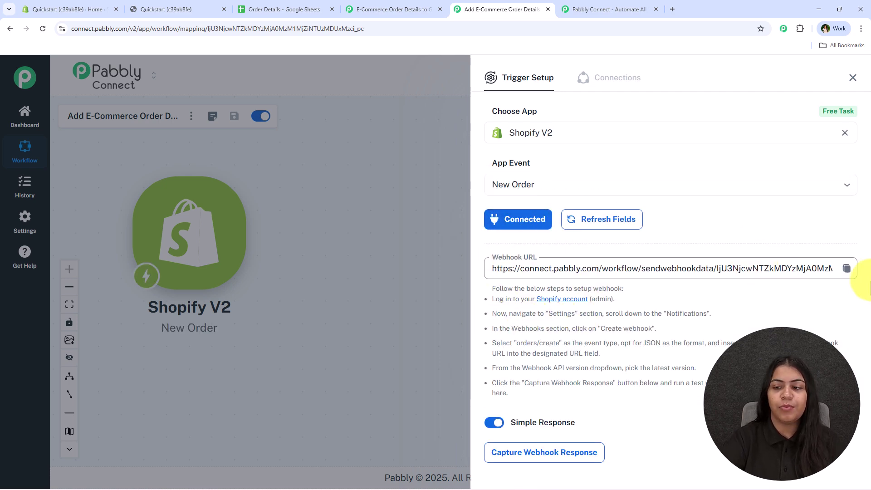
Step: Copy the trigger's webhook URL and open the Webhooks page of the notification settings in the Shopify admin
left_click(846, 269)
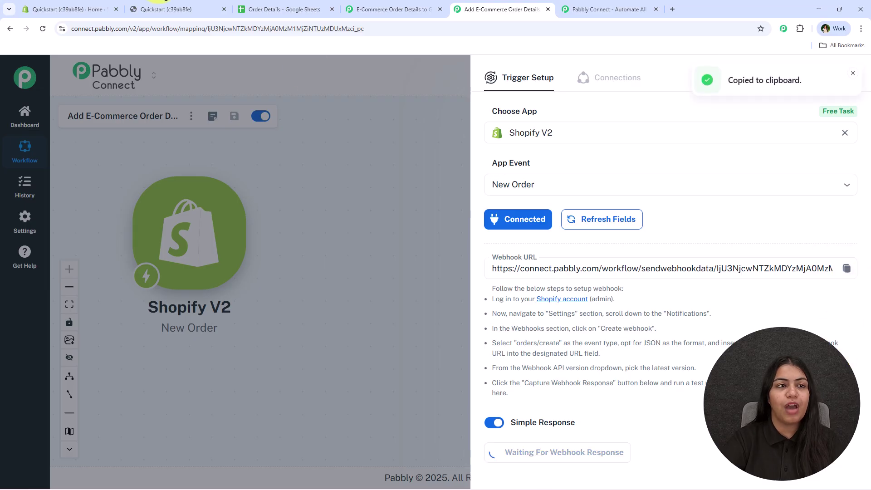
left_click(101, 8)
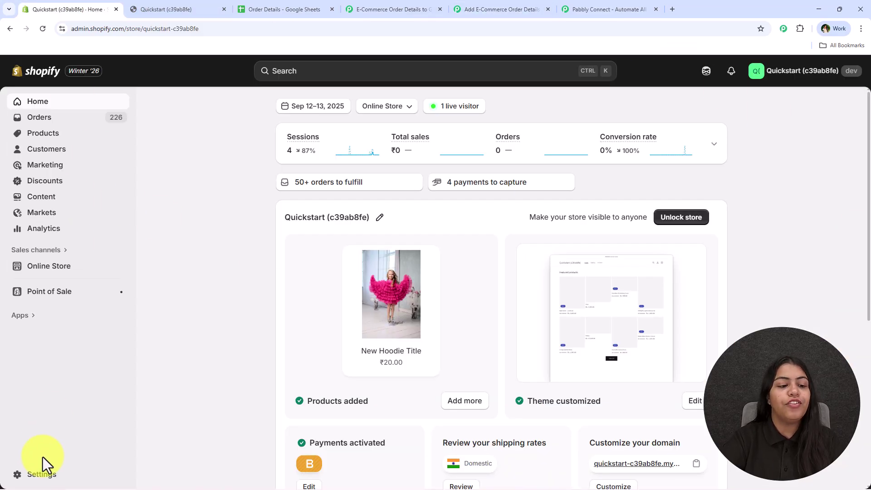
left_click(37, 474)
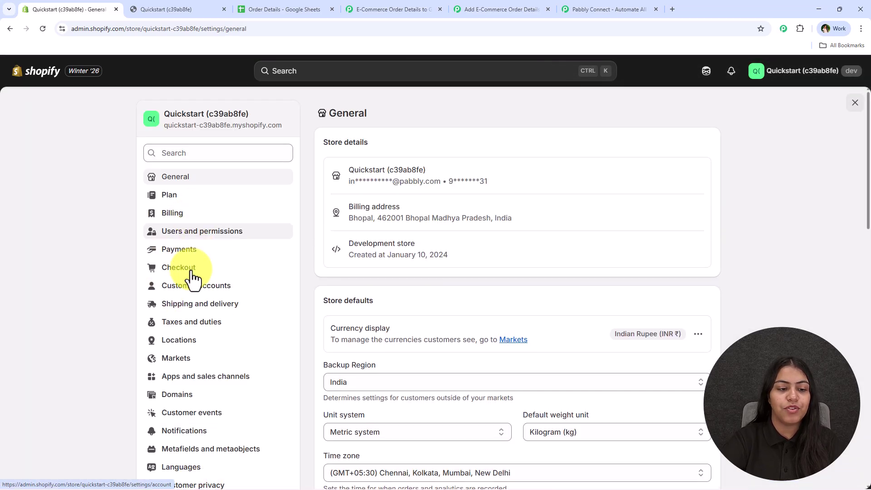
scroll(188, 326, "down", 2)
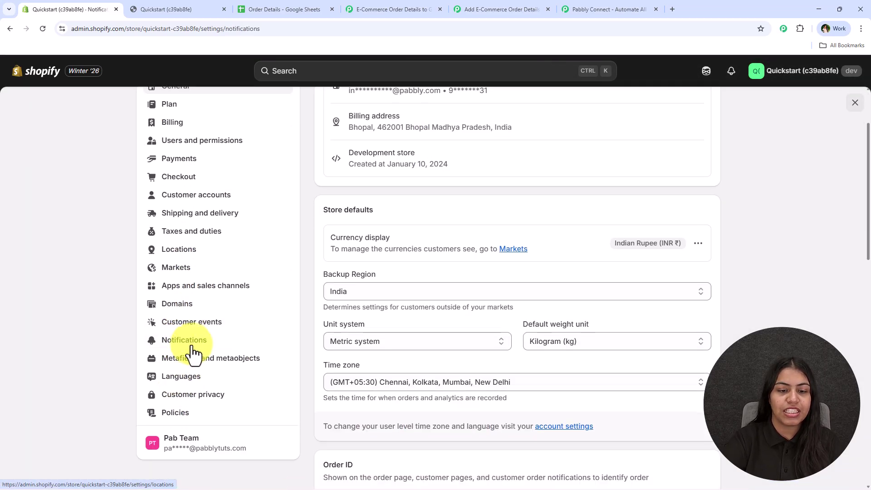
left_click(195, 351)
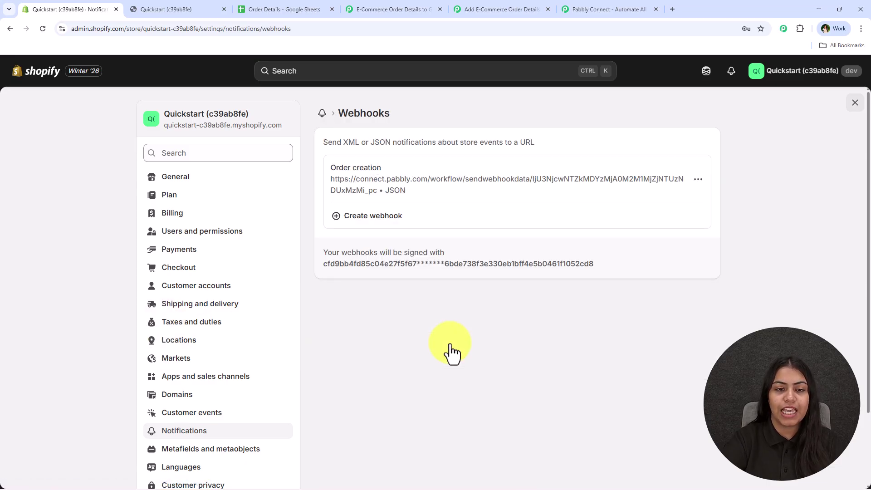
Step: Start a new Shopify webhook with Order creation as the event and JSON as the format
left_click(364, 218)
left_click(360, 238)
scroll(390, 308, "down", 10)
scroll(384, 311, "down", 10)
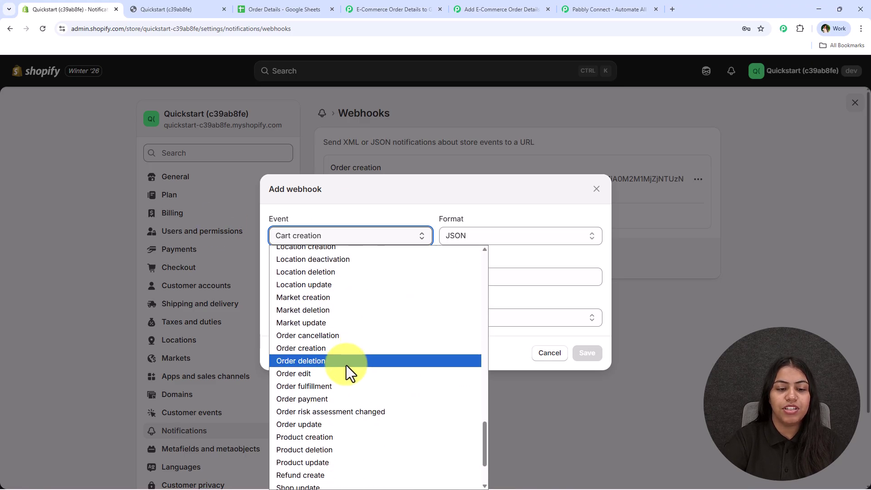
left_click(334, 348)
left_click(484, 240)
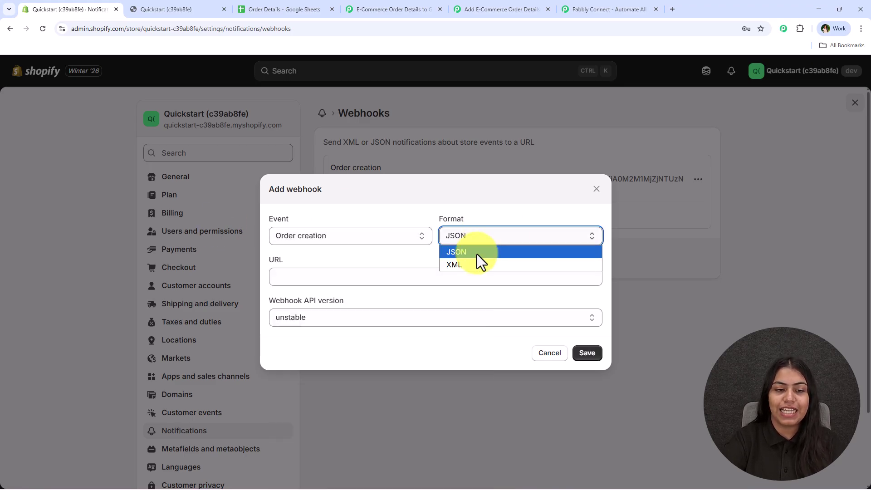
left_click(477, 253)
Step: Paste the copied Pabbly webhook URL, set the webhook API version to 2025-10 (Latest), and save the webhook
left_click(369, 275)
right_click(369, 275)
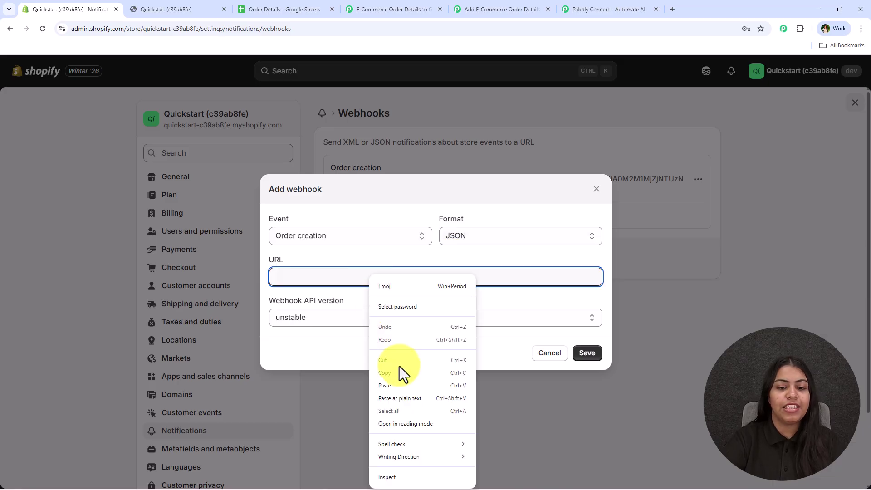
left_click(401, 386)
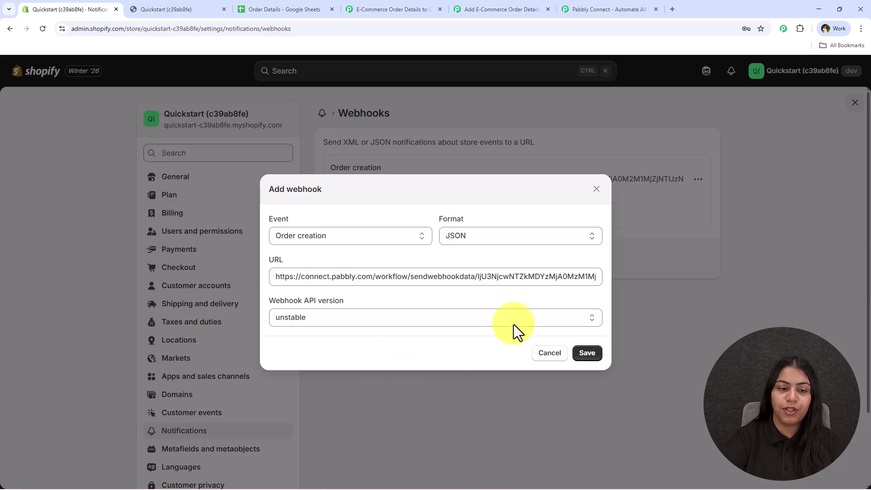
left_click(301, 318)
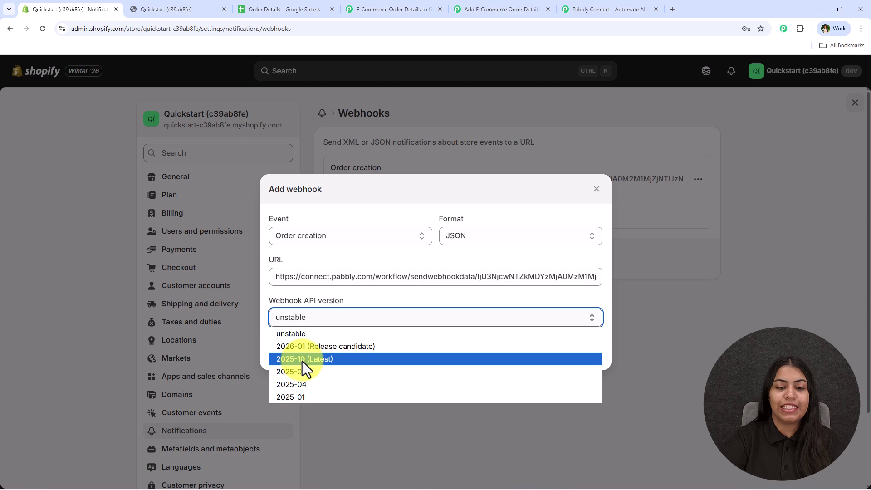
left_click(302, 359)
left_click(597, 358)
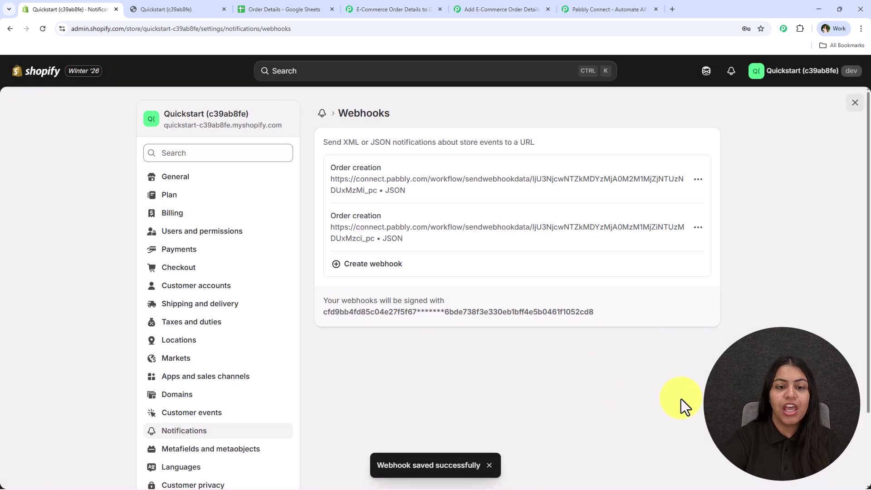
Step: Search the Webhooks page for the copied URL to check the new entry, and close the search
key("ctrl+v")
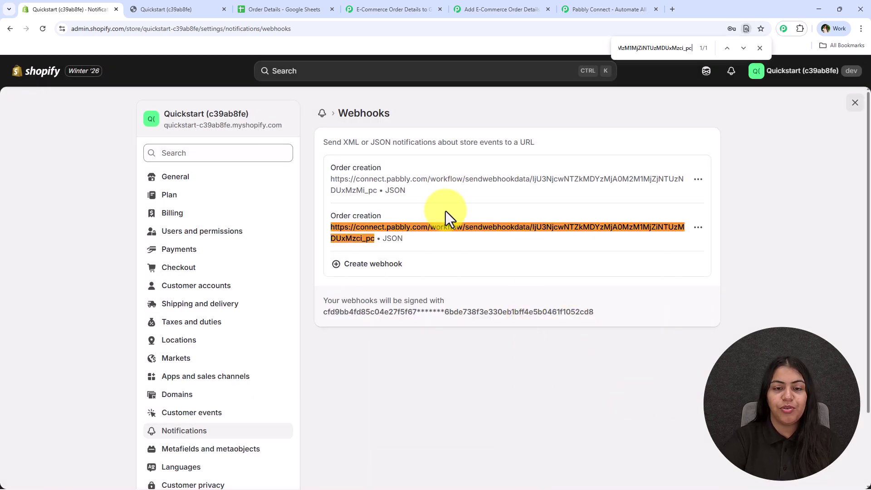
left_click(760, 48)
left_click(540, 252)
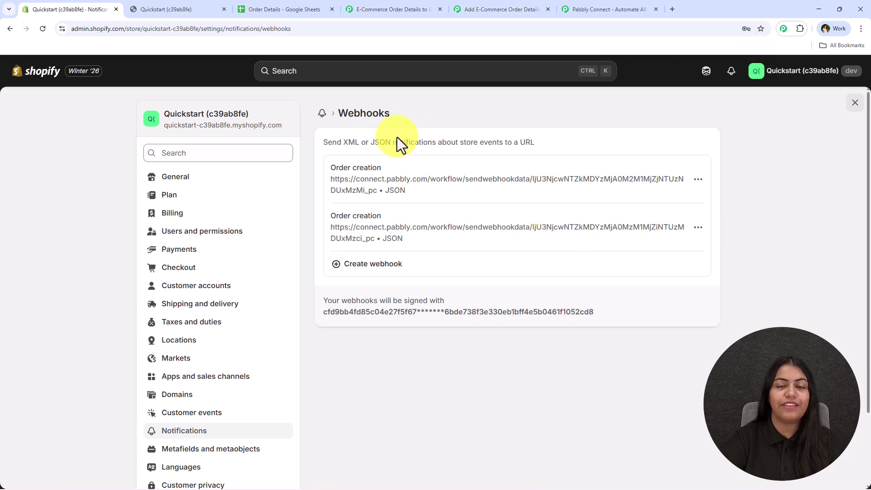
Step: Check the trigger's webhook capture status in Pabbly Connect and return to the Shopify admin
left_click(474, 8)
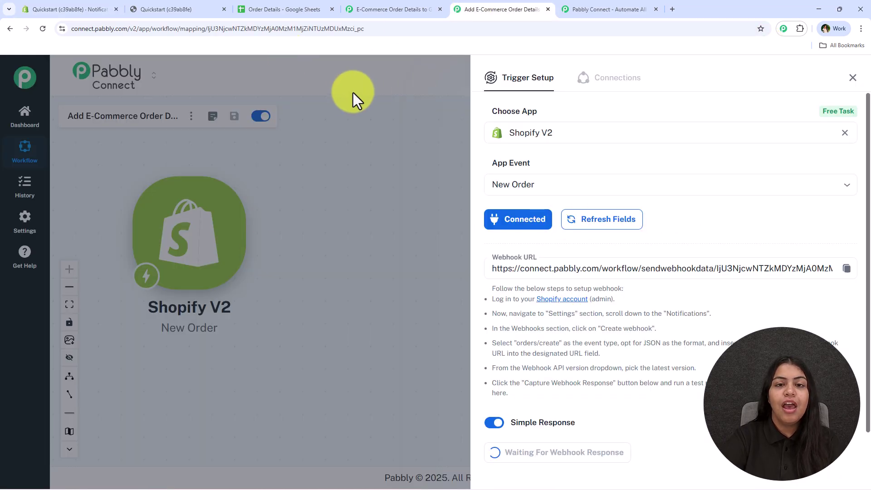
scroll(635, 354, "down", 1)
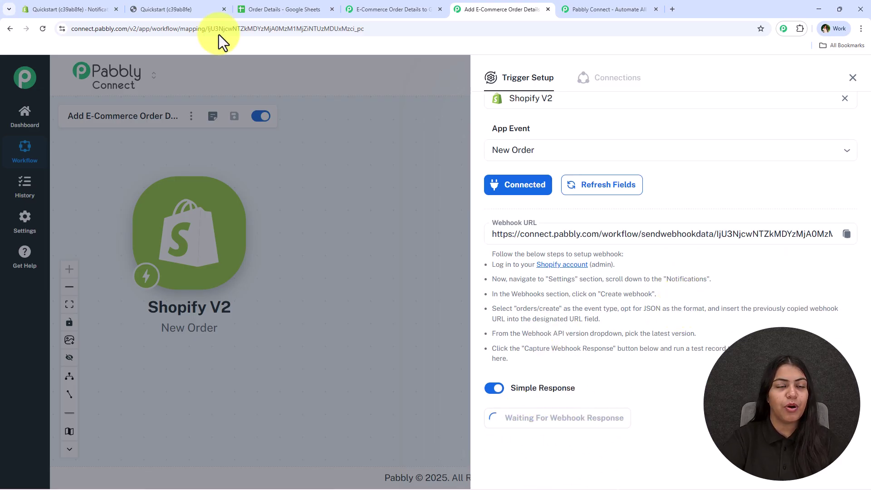
left_click(86, 3)
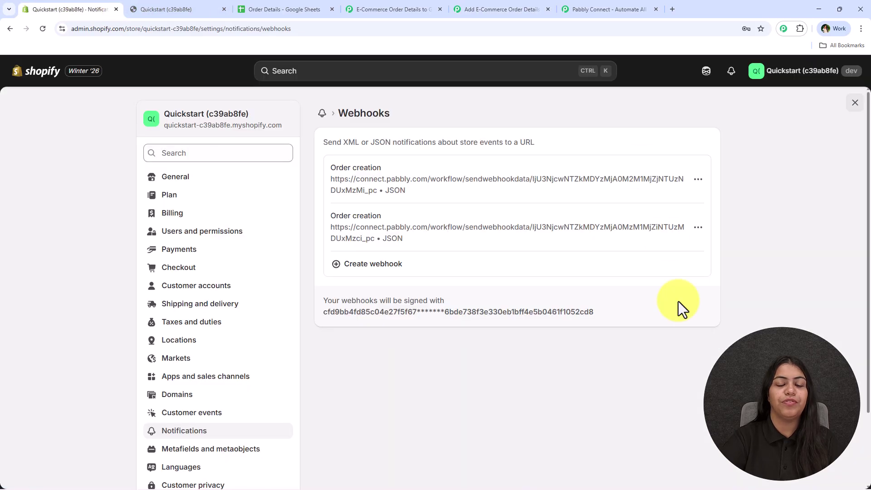
Step: Close the Shopify settings, open the storefront, and proceed to checkout with one Orange Summer Dress
left_click(855, 103)
left_click(171, 9)
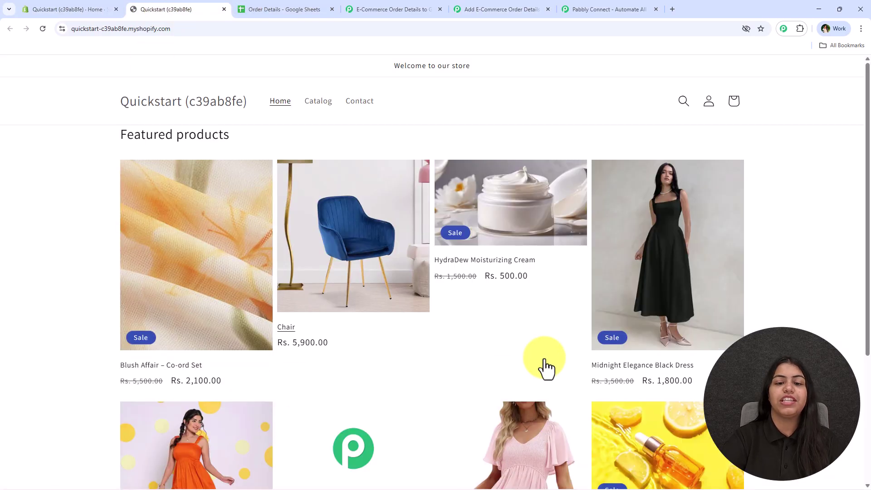
scroll(750, 234, "down", 3)
scroll(751, 241, "up", 3)
scroll(751, 242, "down", 4)
scroll(751, 241, "up", 1)
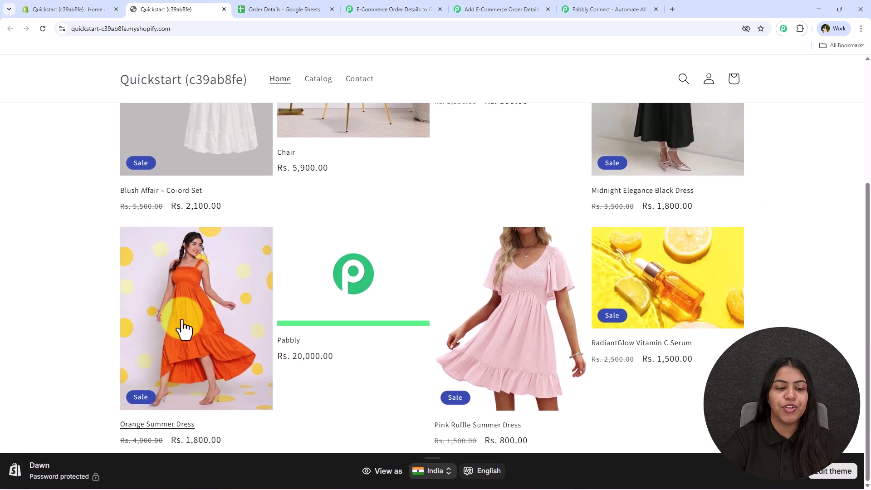
left_click(181, 350)
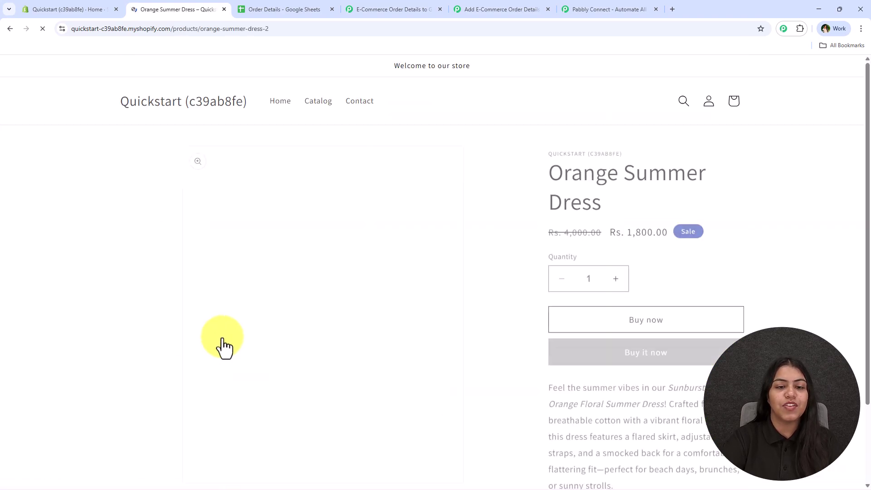
left_click(594, 350)
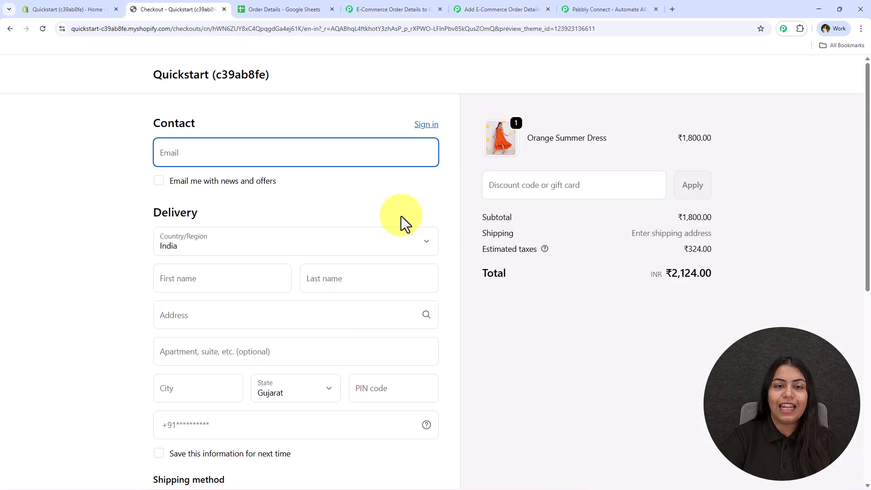
Step: Fill the checkout contact and delivery details from the saved test-user address, and change the first name to the test value
left_click(261, 155)
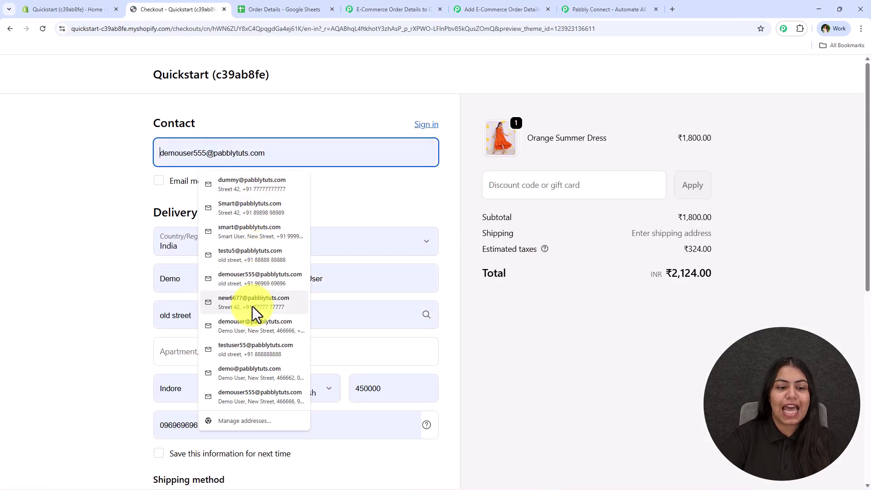
left_click(243, 359)
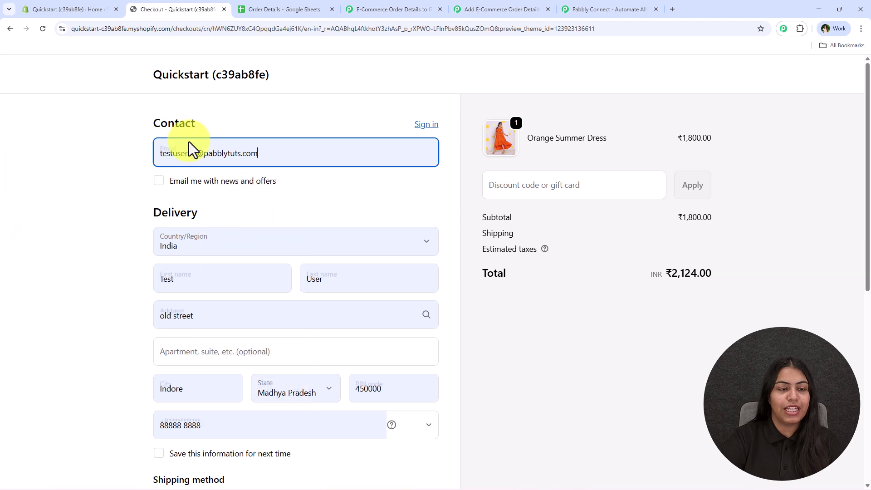
left_click(188, 285)
type("ing")
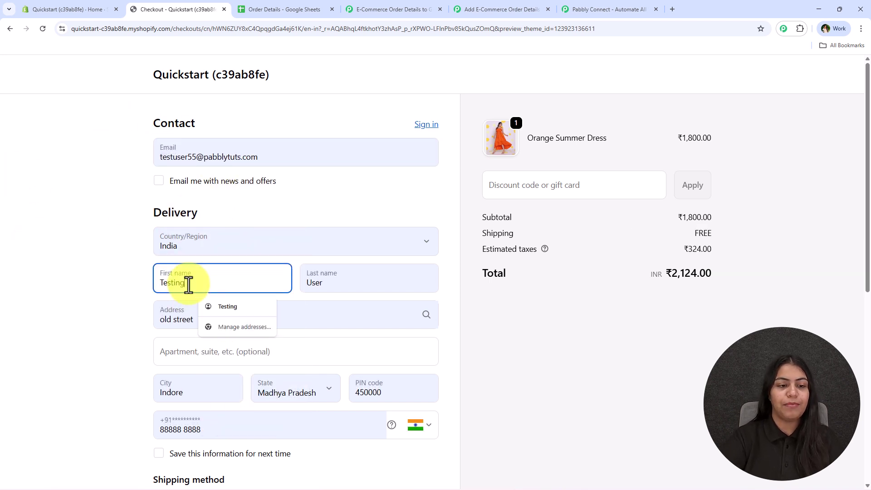
left_click(124, 258)
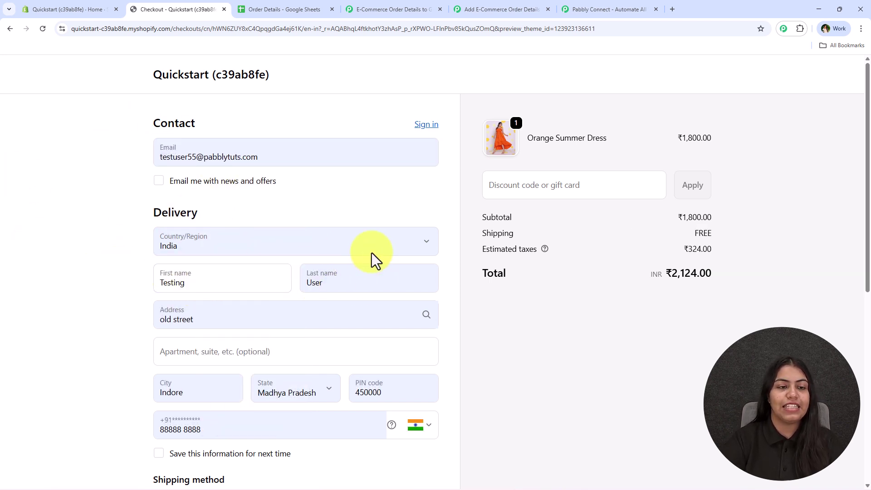
Step: Fill the payment section from the first saved Visa card, replace the card number with the test number, and submit the payment
scroll(190, 188, "down", 4)
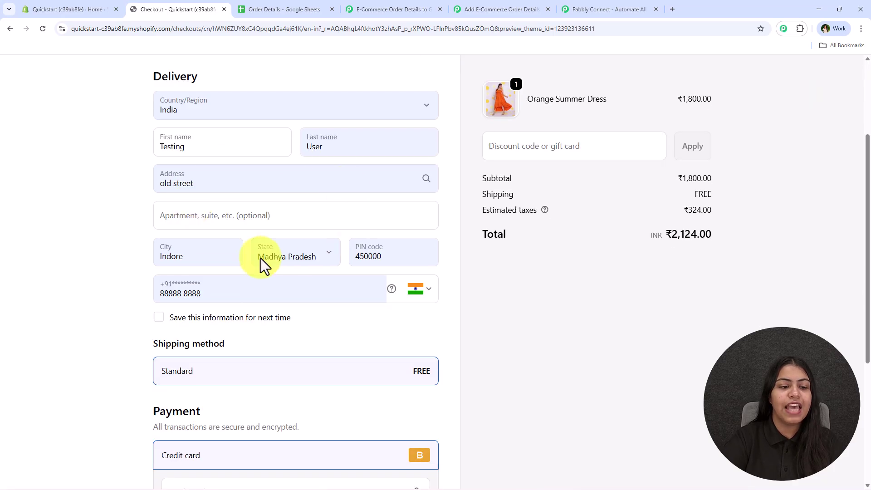
scroll(217, 210, "down", 4)
left_click(212, 269)
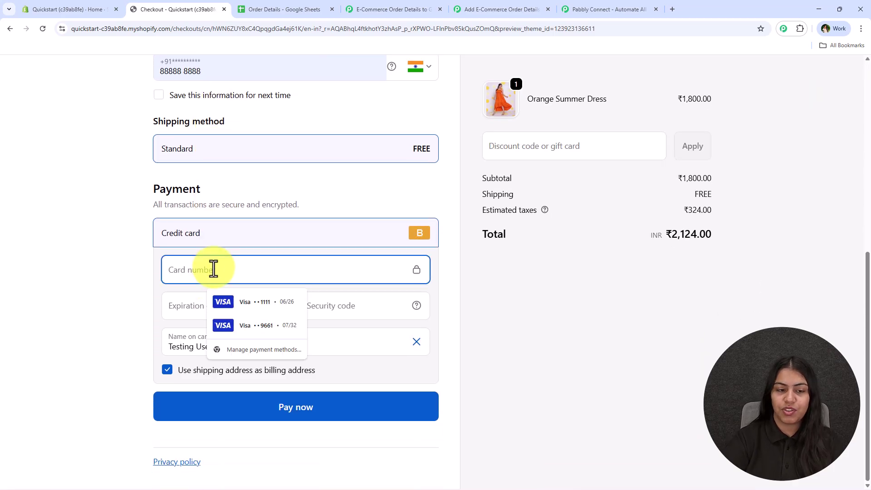
left_click(272, 301)
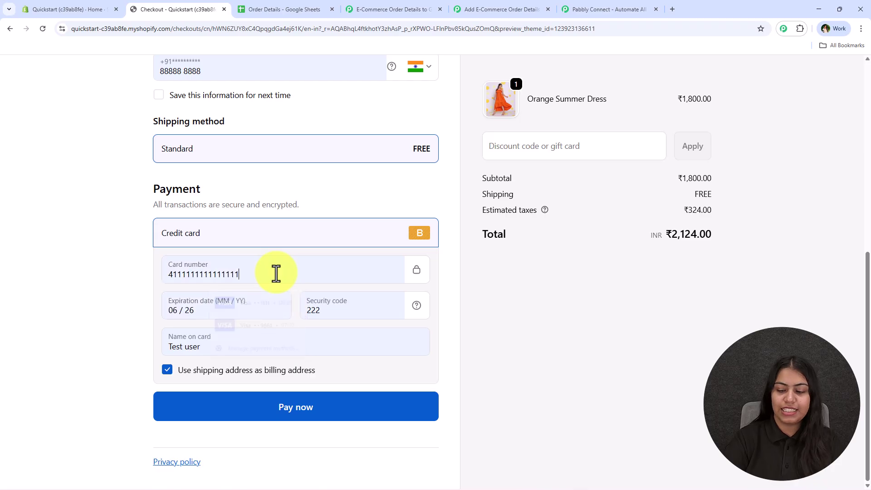
key("ctrl+a")
type("1")
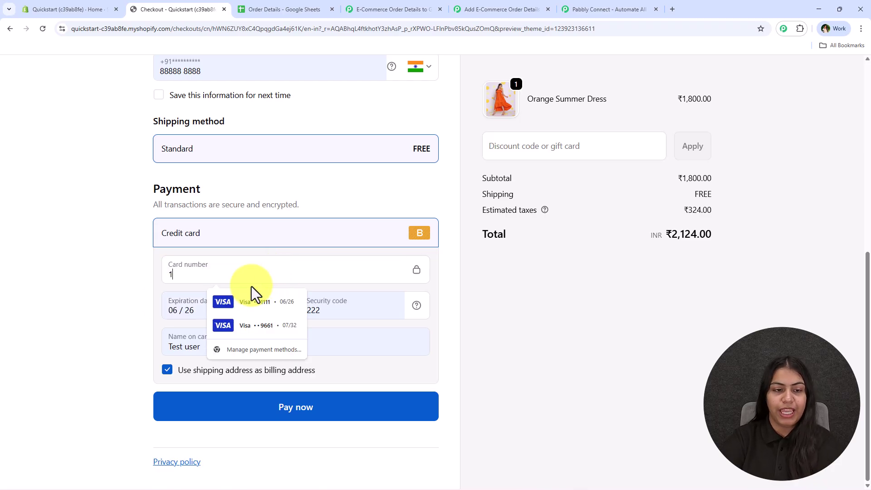
left_click(300, 412)
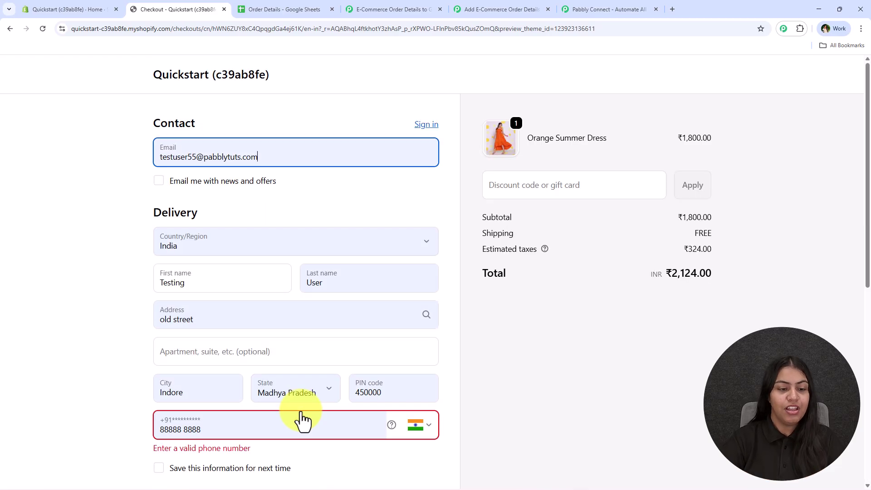
Step: Complete the phone number in the delivery details, submit the payment again, and update the browser's saved address
left_click(300, 419)
type("8")
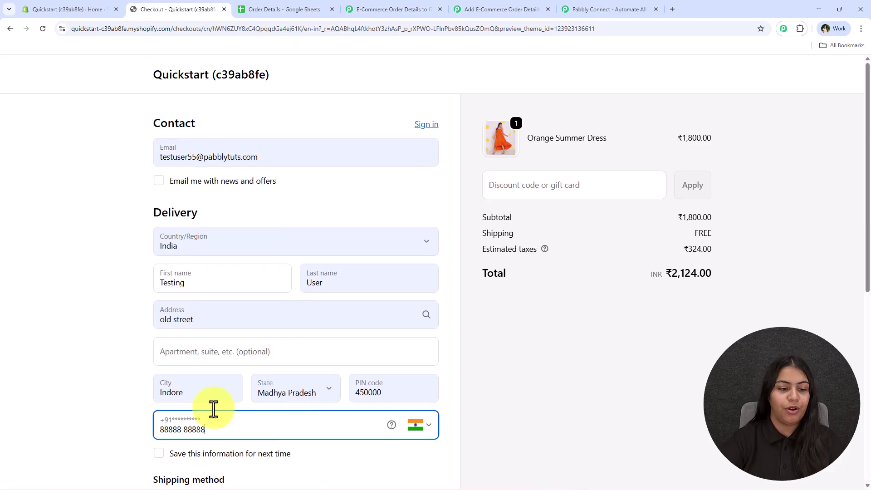
scroll(286, 415, "down", 4)
scroll(284, 406, "down", 4)
left_click(322, 412)
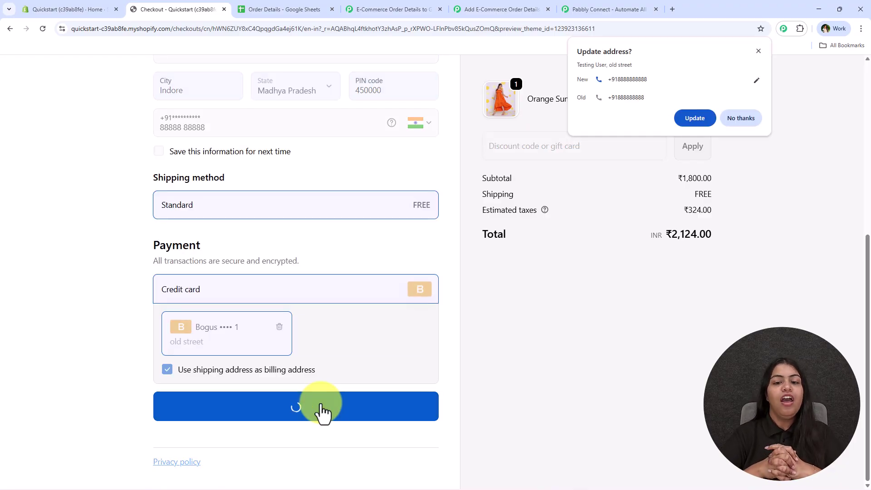
left_click(690, 117)
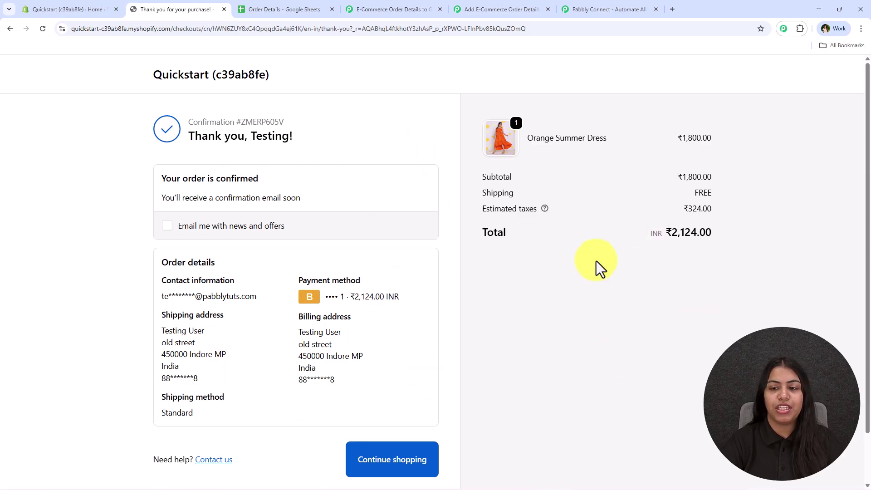
Step: Check in Pabbly Connect whether the test order's webhook response has been captured, and revisit the order confirmation page
left_click(548, 7)
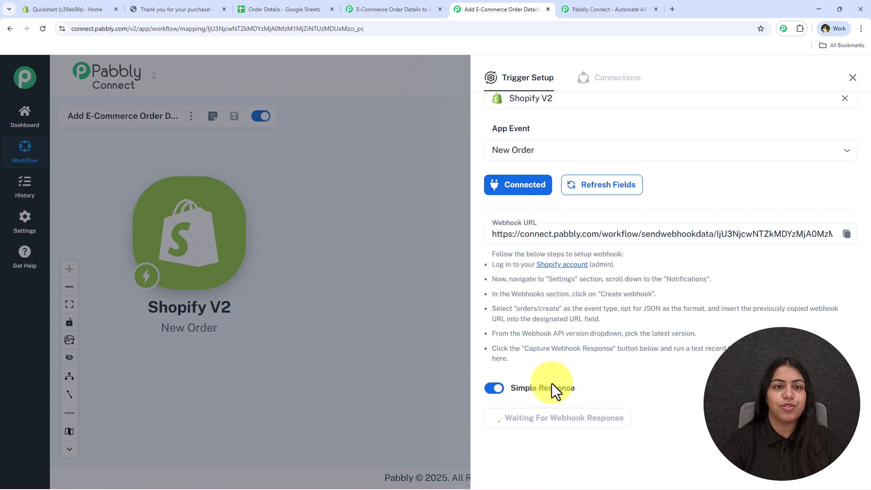
left_click(159, 8)
left_click(501, 7)
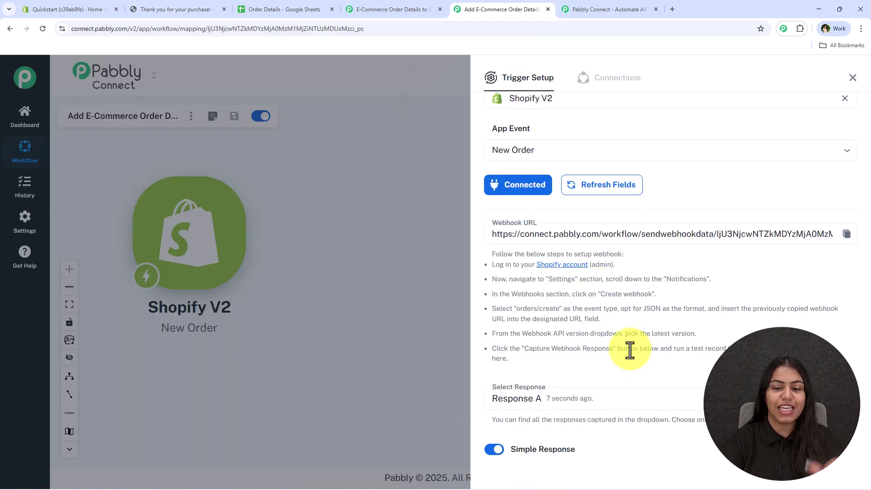
Step: Examine the captured Shopify order response, including its shipping address fields
scroll(626, 354, "down", 15)
scroll(619, 299, "down", 10)
scroll(618, 305, "down", 10)
scroll(619, 308, "down", 9)
scroll(618, 305, "up", 6)
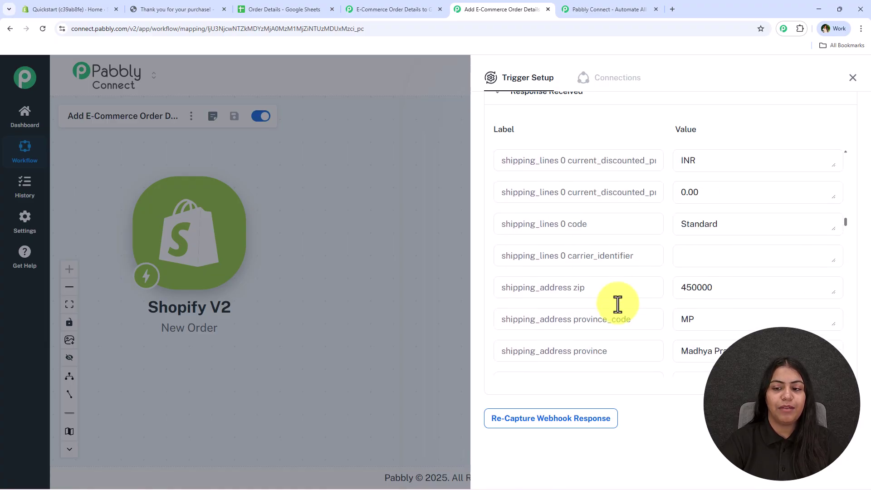
scroll(618, 305, "down", 5)
scroll(587, 241, "up", 4)
scroll(589, 250, "down", 1)
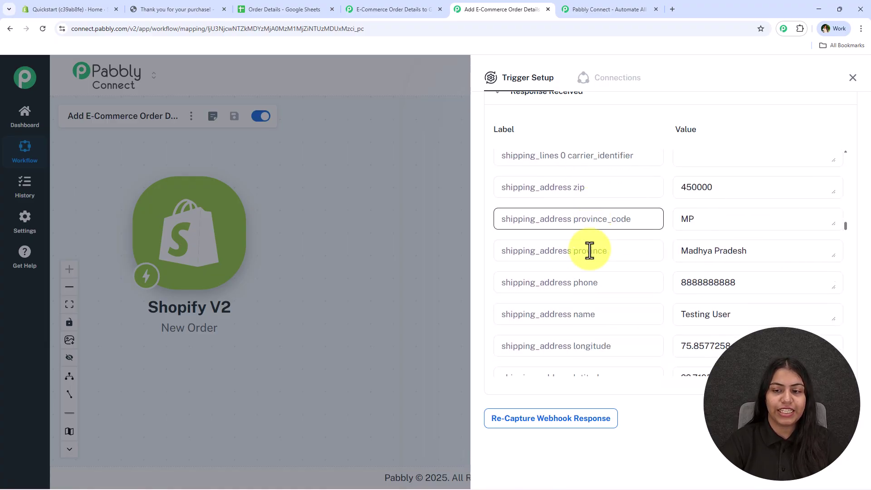
scroll(589, 250, "down", 2)
Step: Check the columns of the Order Details spreadsheet and return to the Pabbly Connect workflow
left_click(281, 9)
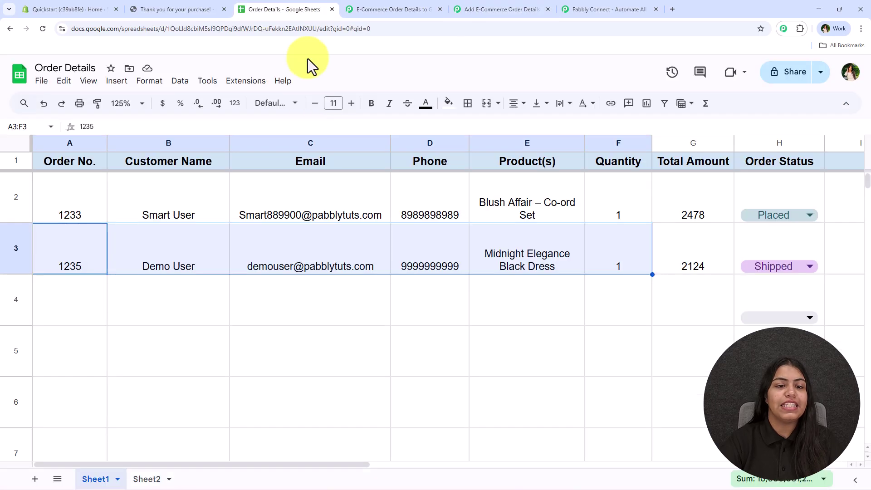
left_click(107, 346)
left_click(492, 8)
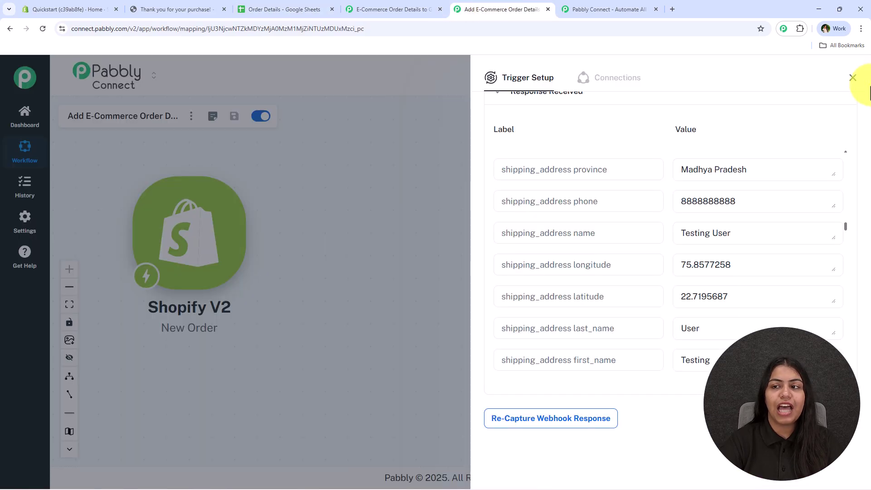
Step: Close the trigger setup and add a Google Sheets action with the Add New Row event
left_click(853, 78)
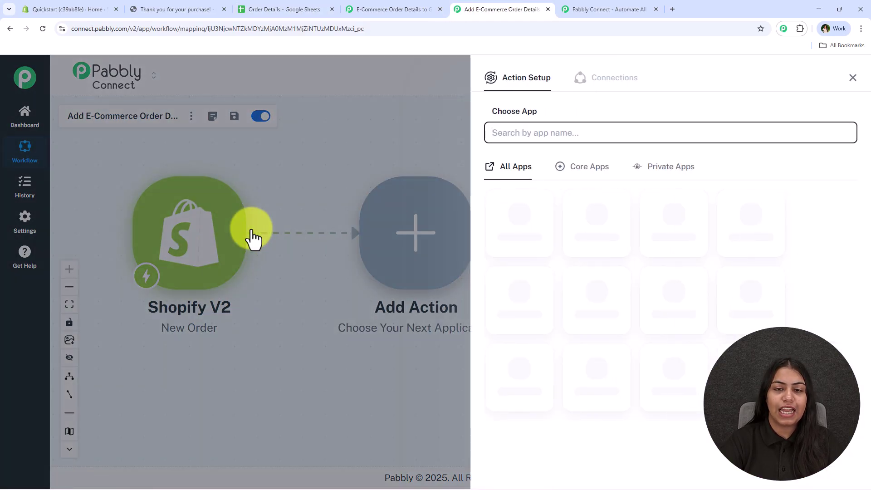
left_click(252, 232)
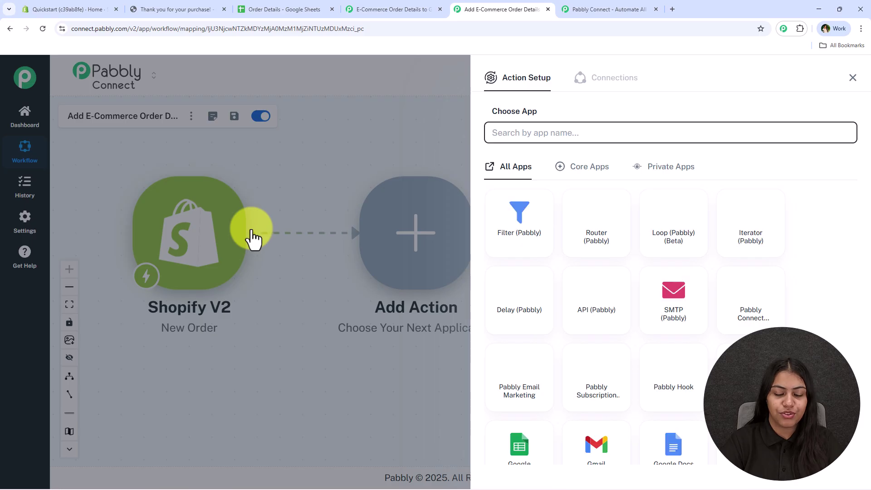
type("SH")
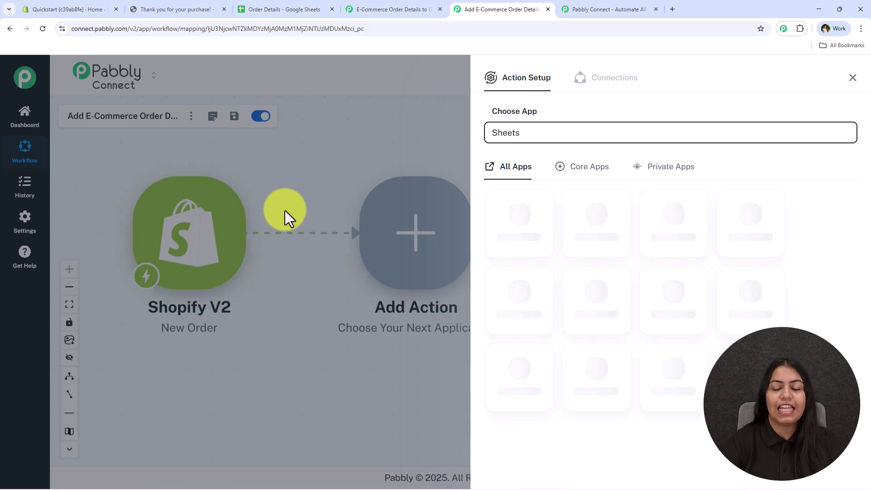
left_click(518, 242)
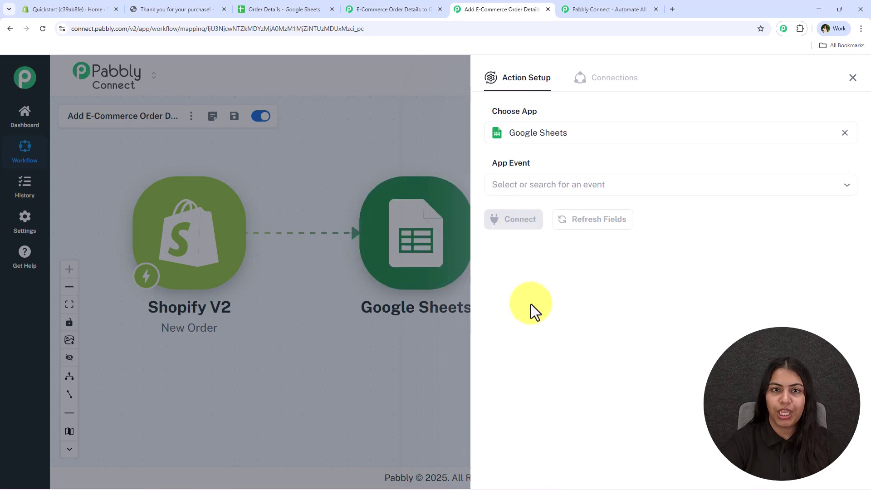
left_click(524, 185)
left_click(534, 229)
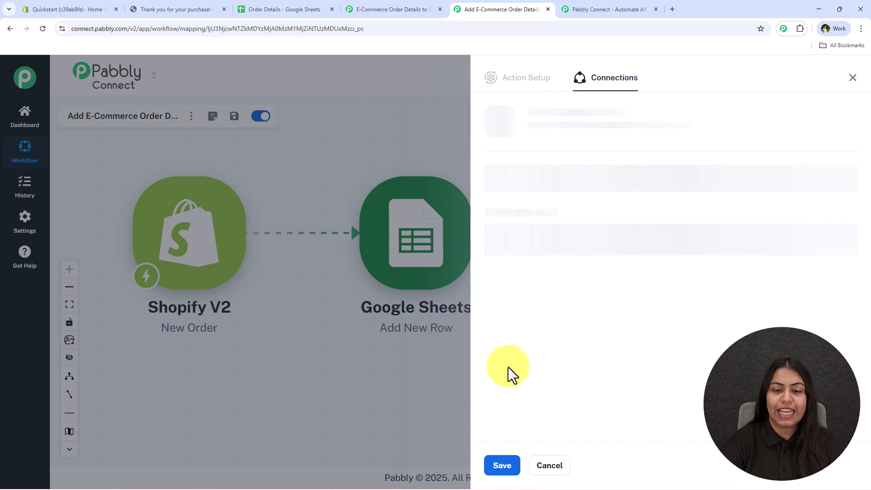
Step: Add a new Google Sheets connection by signing in with the Google account and allowing Pabbly Connect Sheets access
left_click_drag(470, 341, 483, 342)
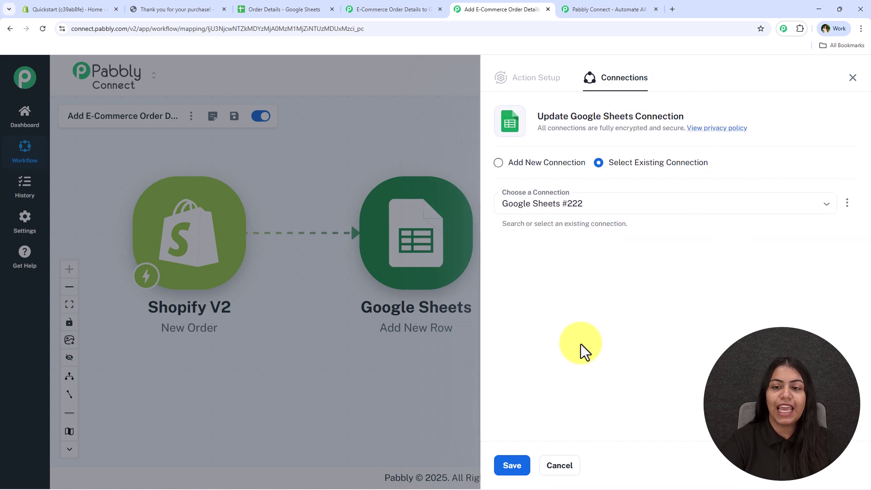
left_click_drag(608, 164, 749, 167)
left_click(750, 168)
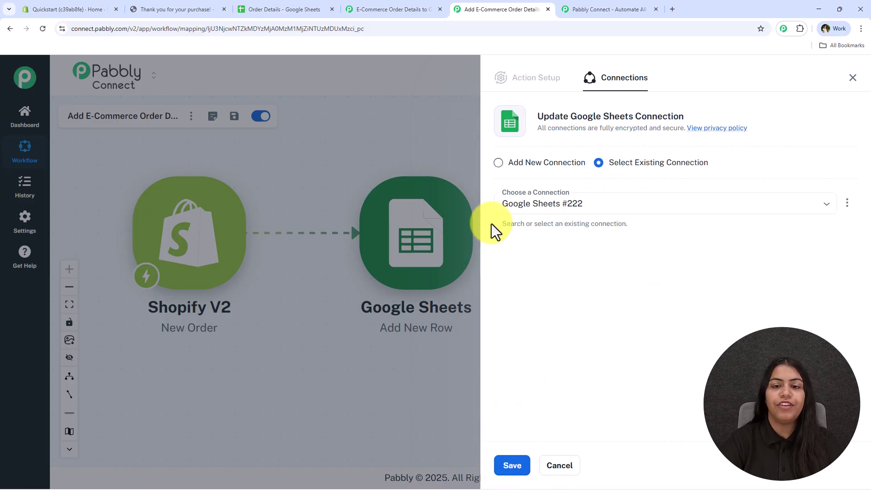
left_click(499, 162)
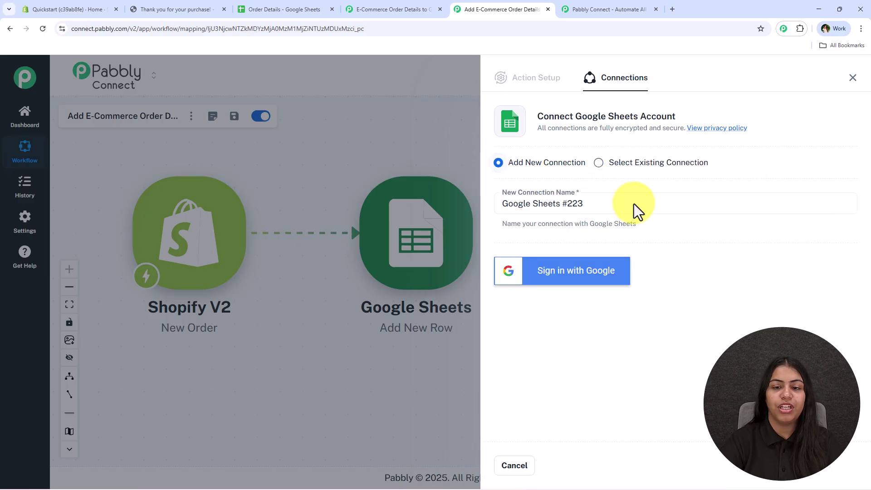
left_click(626, 283)
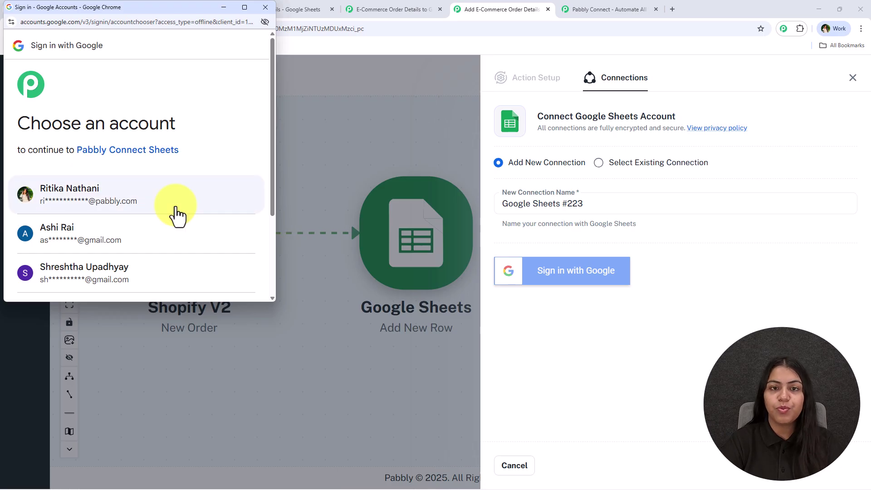
left_click(241, 204)
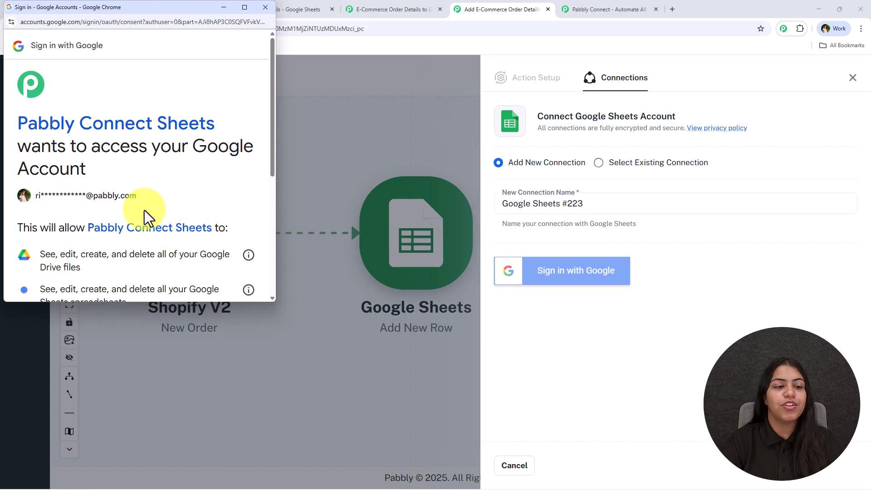
scroll(136, 211, "down", 2)
scroll(132, 212, "down", 3)
left_click(232, 258)
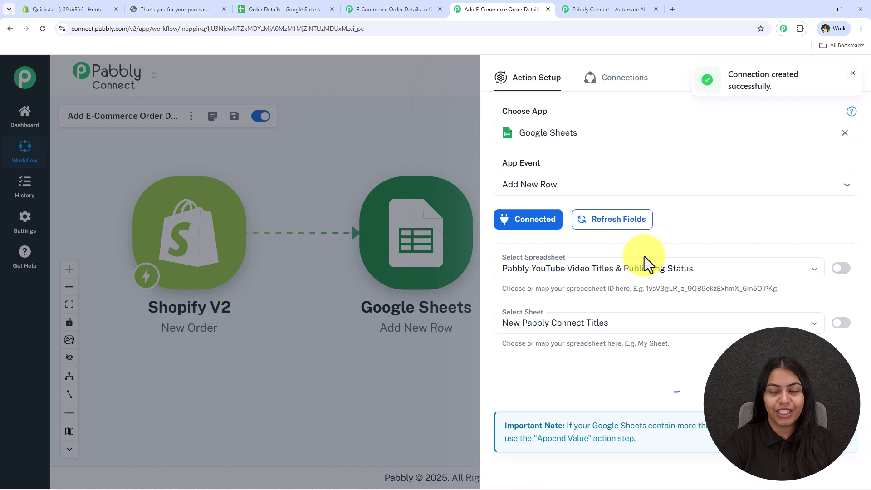
Step: Check the target spreadsheet's name in Google Sheets and select Order Details as the action's spreadsheet
left_click(620, 268)
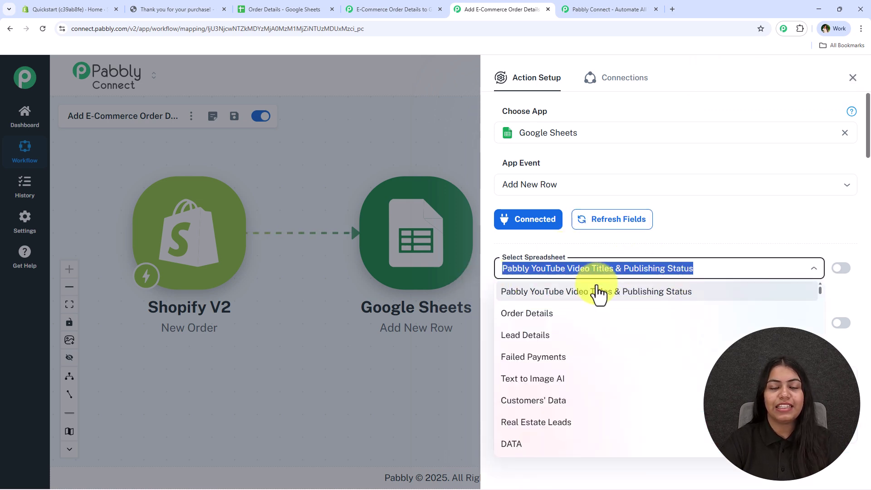
left_click(320, 9)
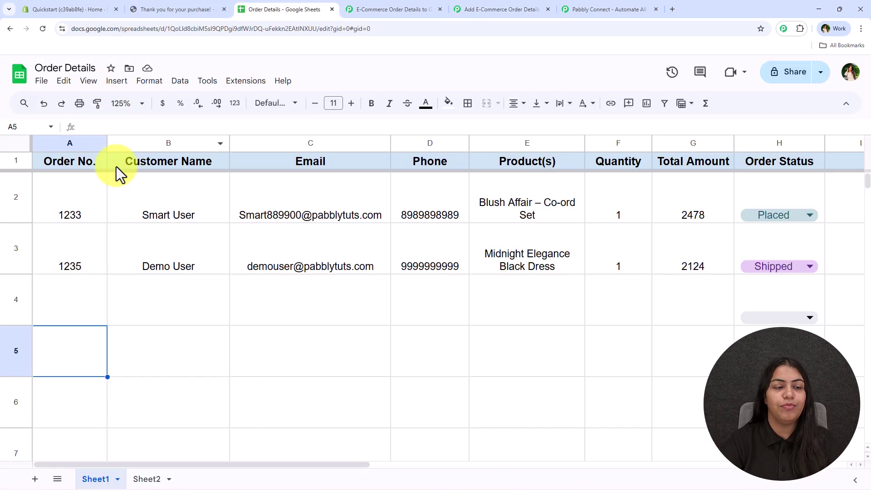
left_click(506, 10)
left_click(589, 263)
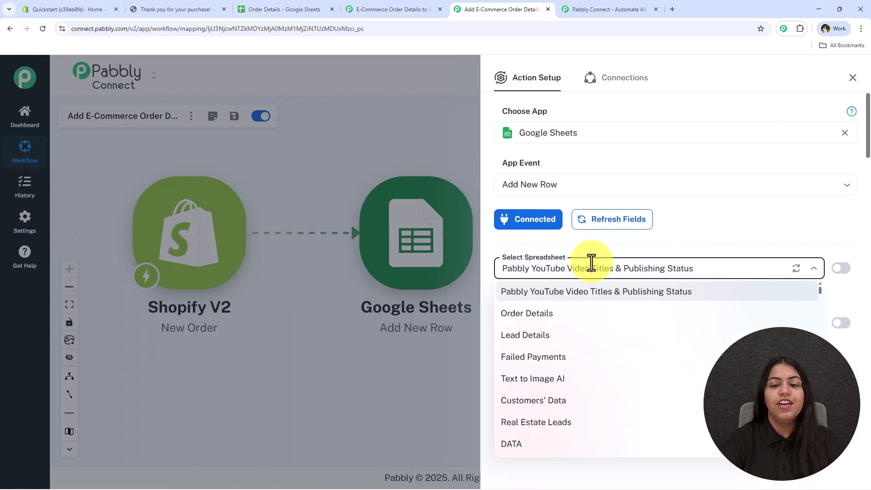
left_click(571, 317)
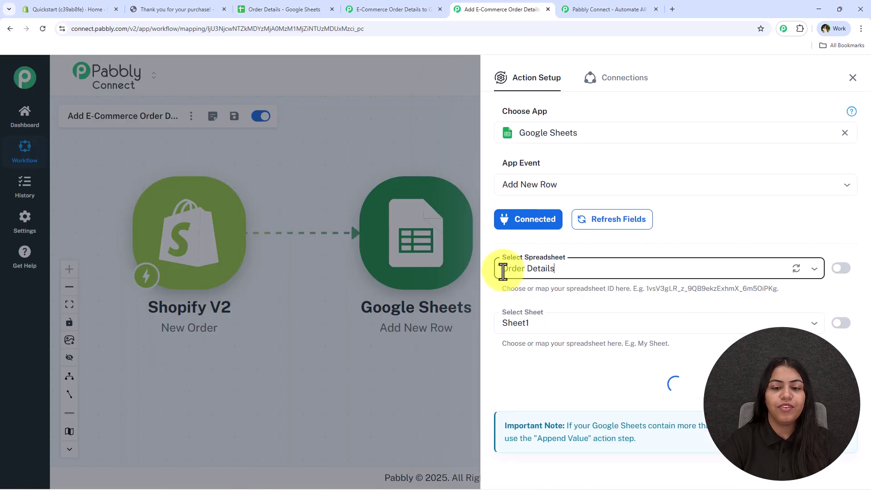
Step: Check the sheet names in the Order Details spreadsheet and return to the action's row fields in Pabbly Connect
left_click(321, 7)
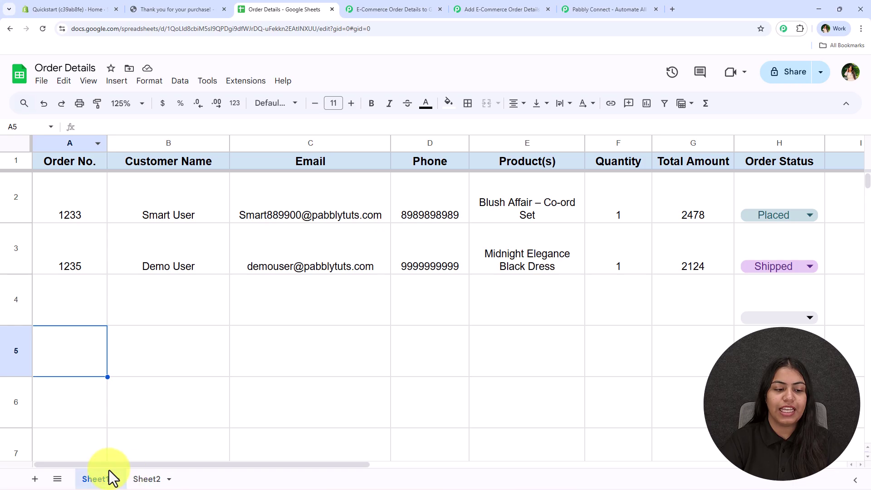
left_click(504, 11)
scroll(592, 353, "down", 5)
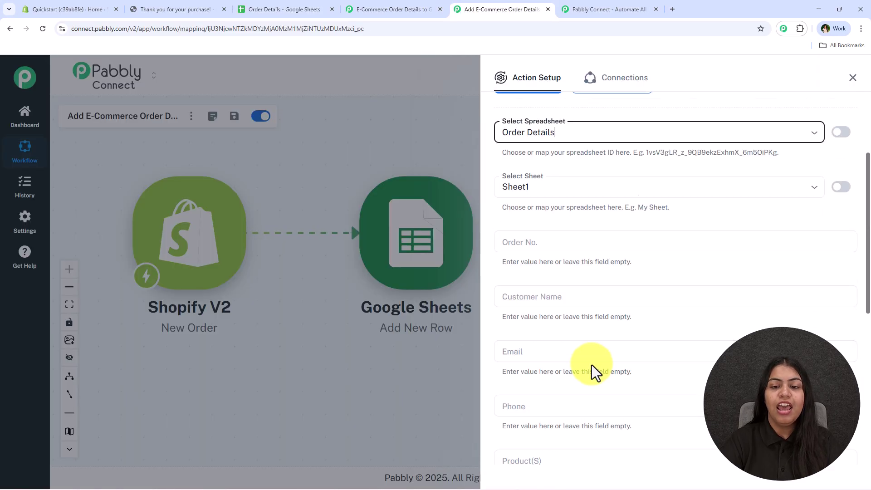
Step: Check the column headers in the Order Details spreadsheet and return to the Google Sheets action's row fields in Pabbly Connect
scroll(555, 409, "up", 1)
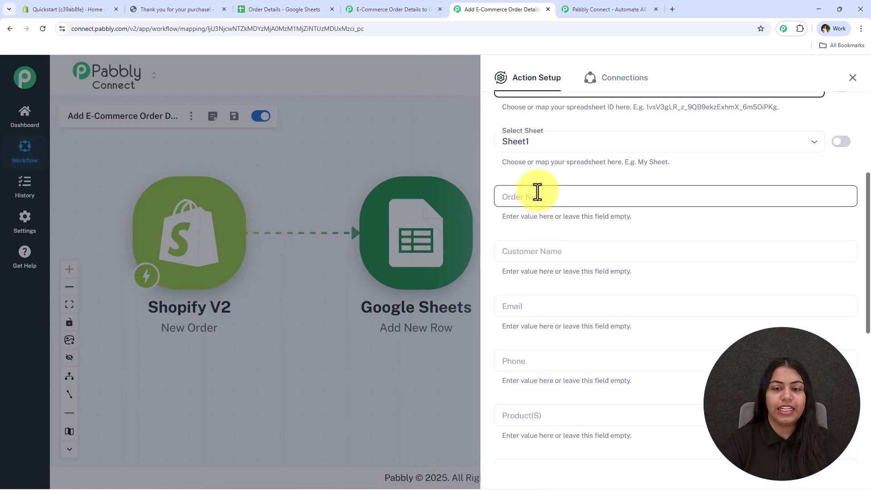
left_click(270, 4)
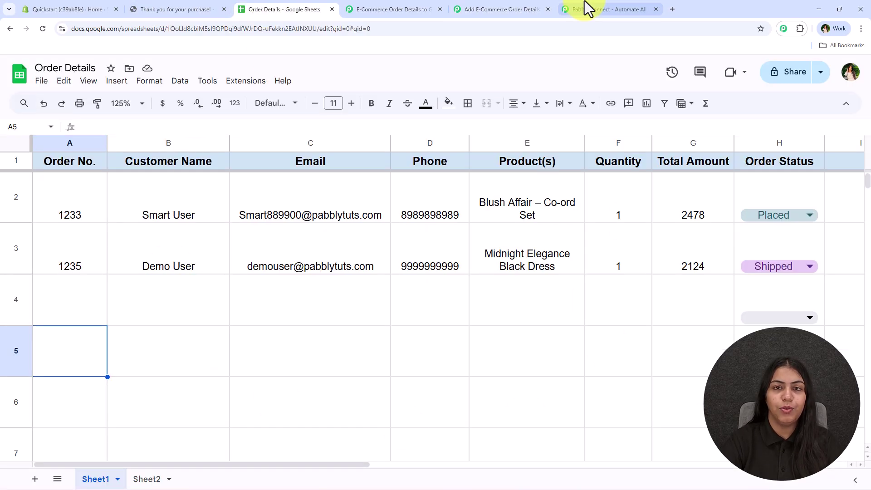
left_click(550, 4)
Step: Clear the Order No. field and map it to order_number from the Shopify V2 New Order data
left_click(535, 198)
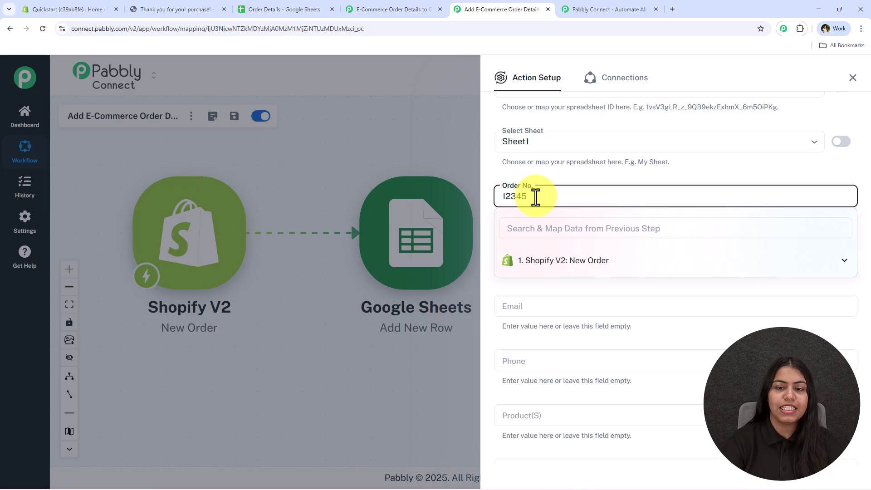
key("ctrl+a")
key("BackSpace")
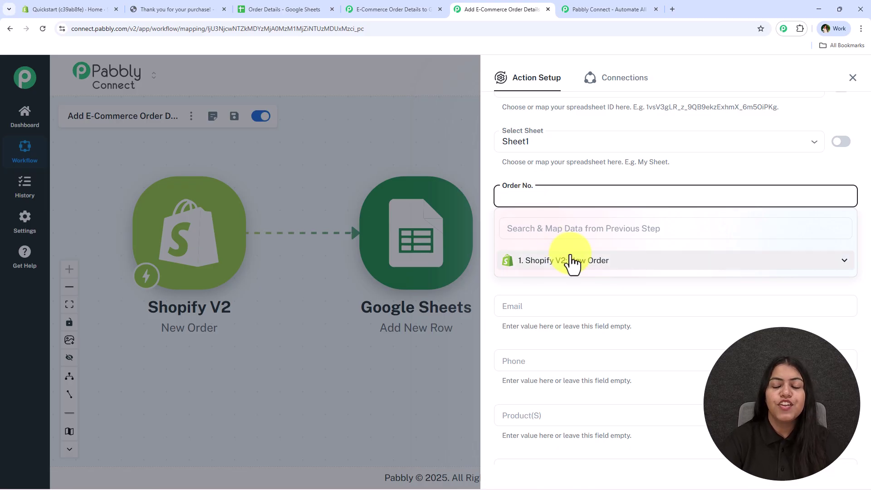
left_click(572, 260)
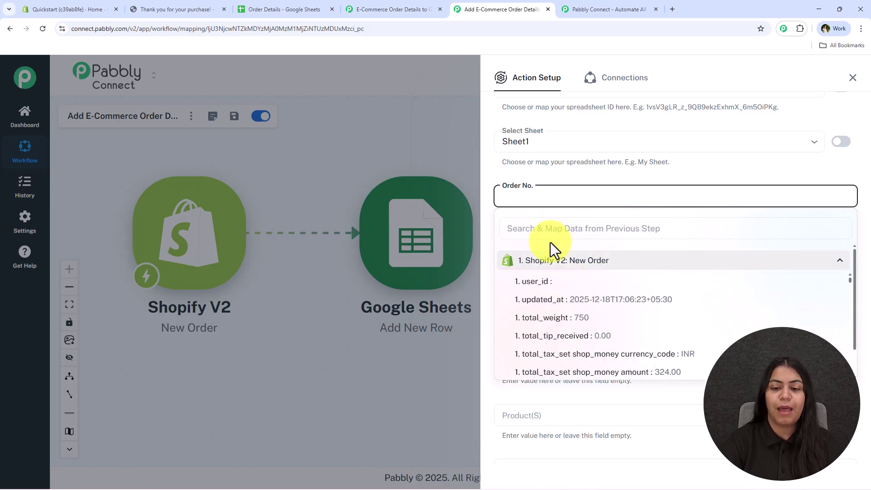
left_click(546, 235)
type("ord")
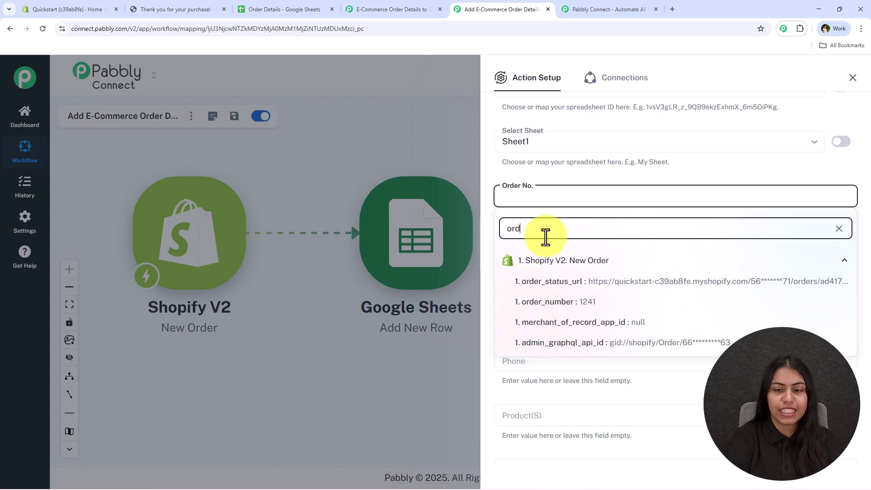
type("er")
left_click(551, 302)
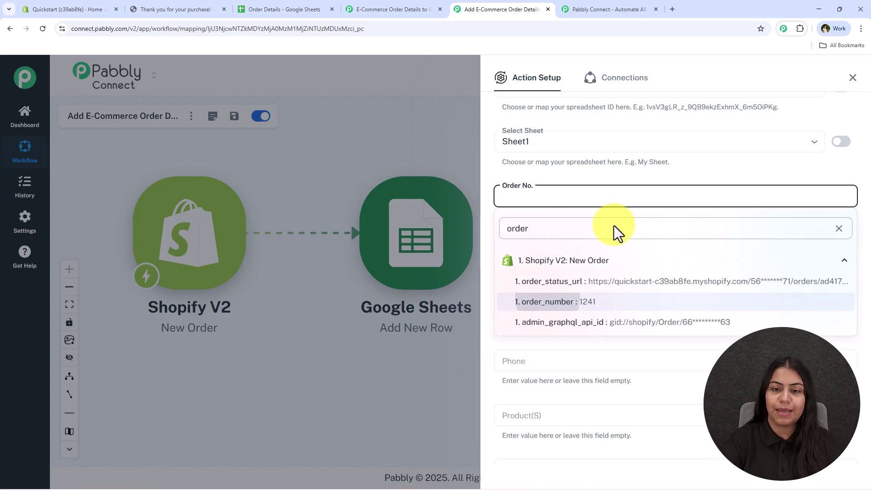
Step: Map Customer Name to the Shopify shipping_address name value and Email to the order's email value
left_click(534, 262)
left_click(534, 286)
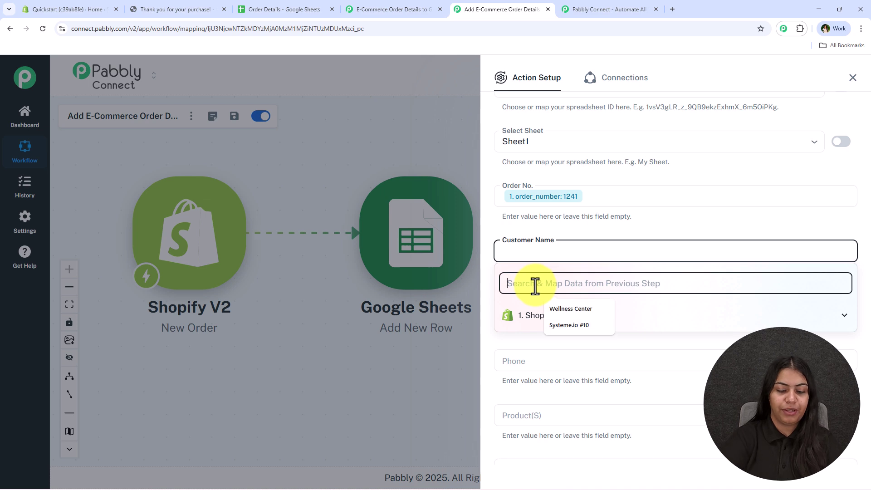
type("name")
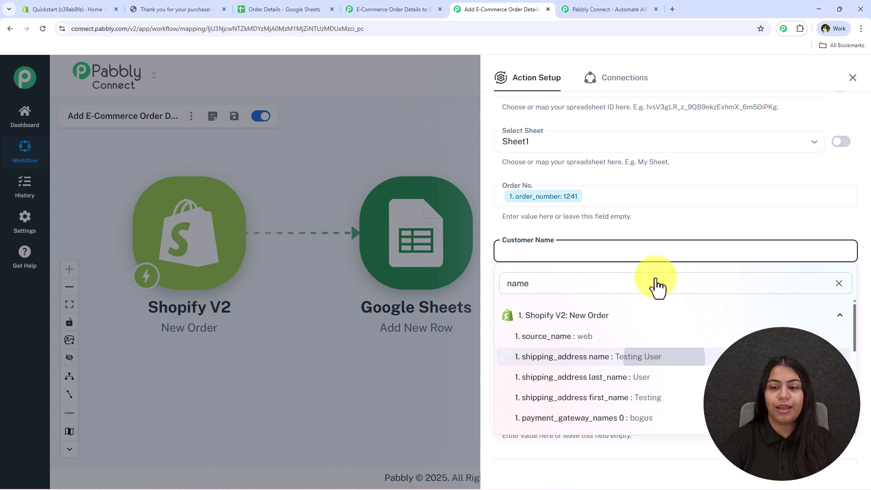
left_click(657, 357)
left_click(564, 305)
left_click(522, 338)
type("@")
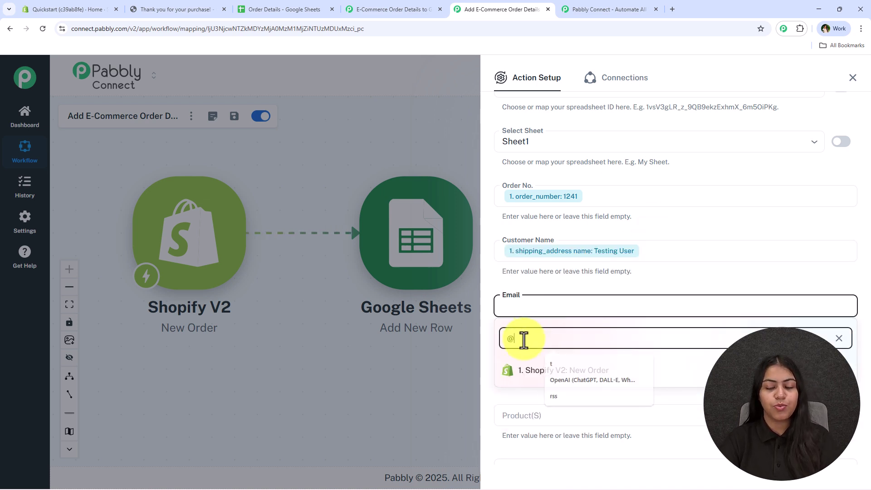
left_click(671, 394)
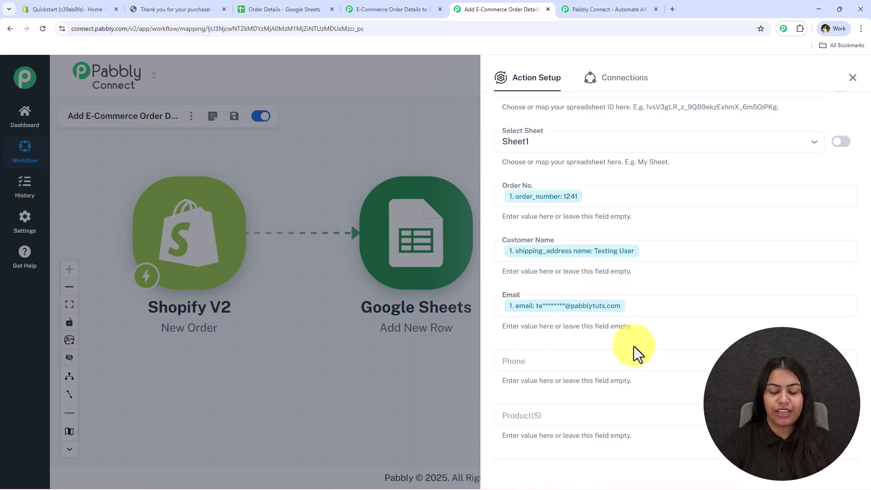
Step: Map the Phone field to the shipping_address phone value from the Shopify order data
scroll(590, 295, "down", 2)
left_click(541, 270)
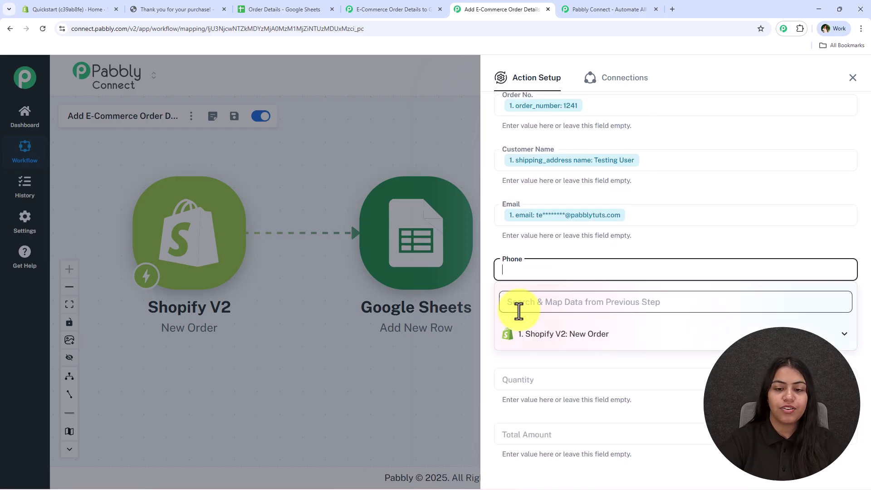
left_click(519, 303)
type("ph")
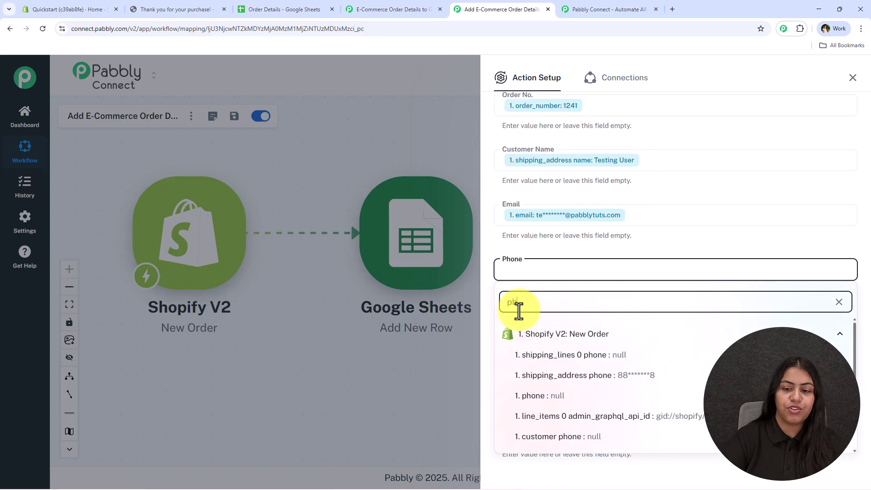
left_click(617, 367)
Step: Map the Product(S) field to line_items 0 name from the Shopify order data
scroll(659, 241, "down", 3)
left_click(551, 188)
left_click(543, 218)
type("item")
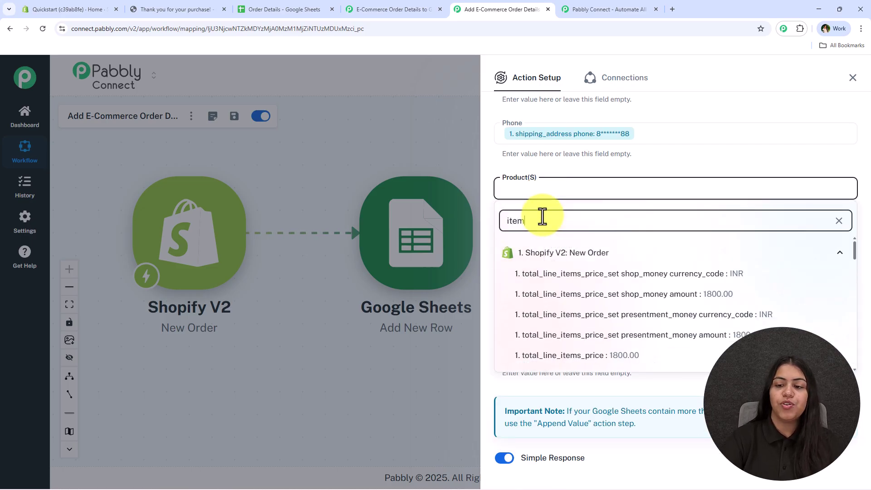
scroll(639, 323, "down", 10)
scroll(639, 325, "down", 15)
scroll(639, 326, "down", 10)
left_click(631, 333)
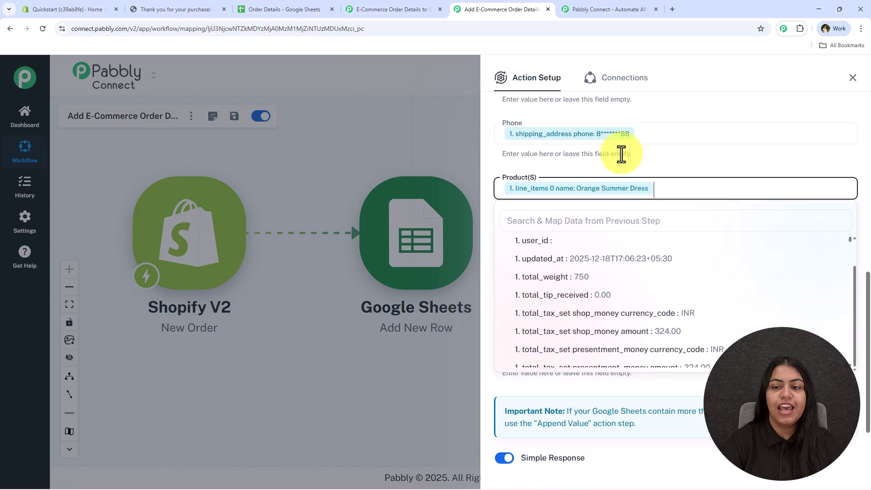
Step: Map the Quantity field to line_items 0 quantity from the Shopify order data
left_click(526, 243)
left_click(529, 277)
type("quan")
left_click(622, 329)
Step: Map the Total Amount field to total_price_set shop_money amount from the Shopify order data
left_click(560, 277)
scroll(553, 263, "down", 2)
left_click(536, 227)
type("amou")
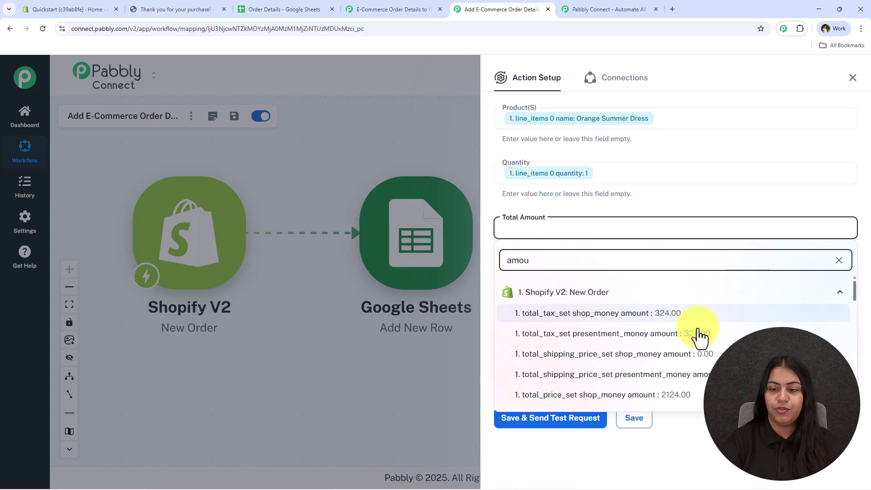
scroll(689, 359, "down", 1)
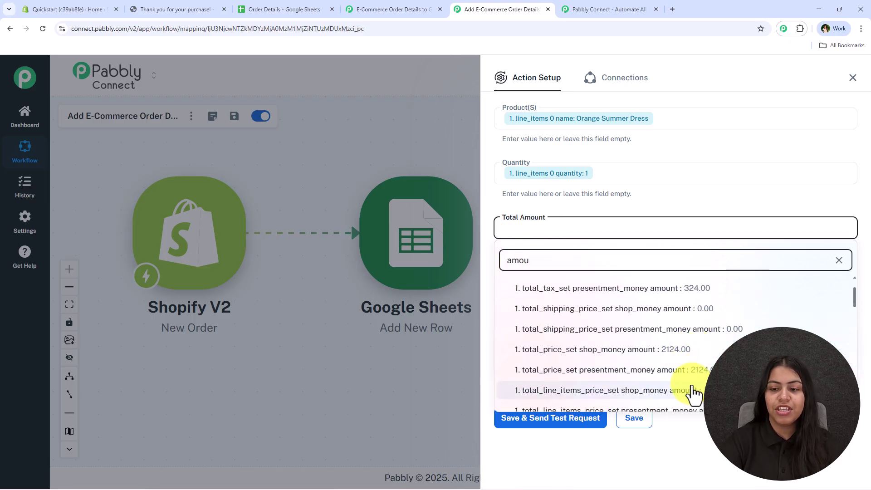
left_click(671, 356)
left_click(549, 286)
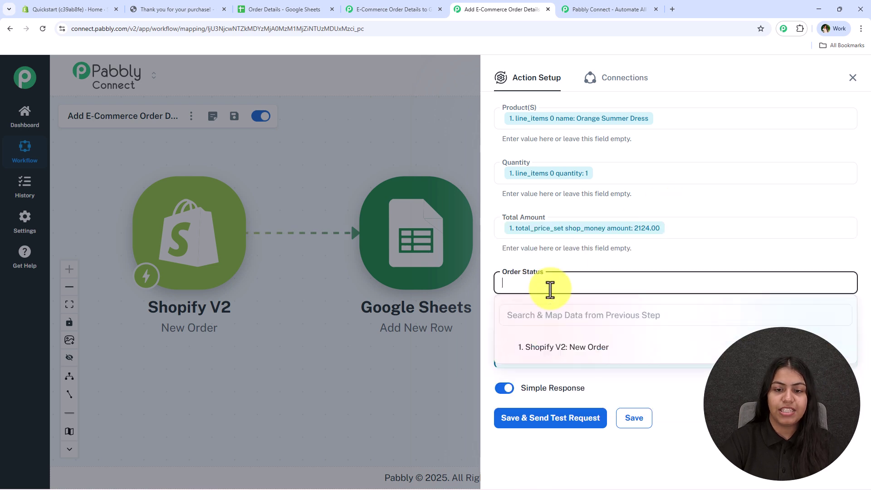
left_click(540, 311)
type("ord")
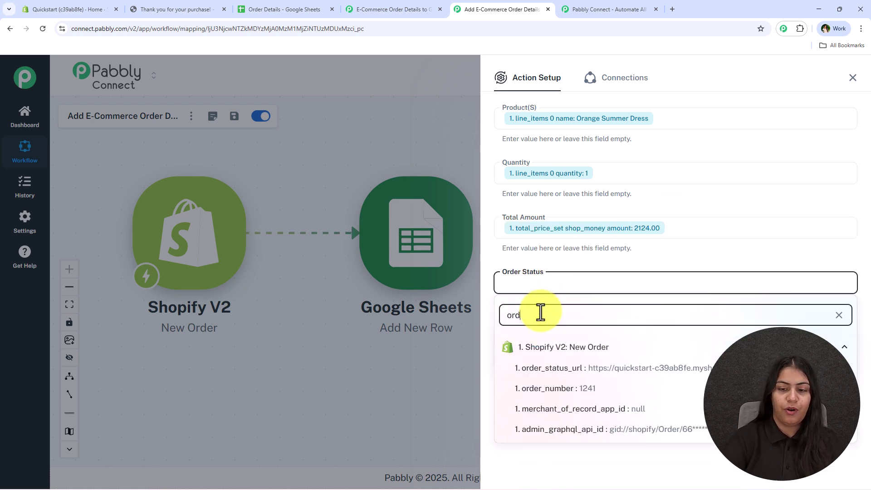
type("esta")
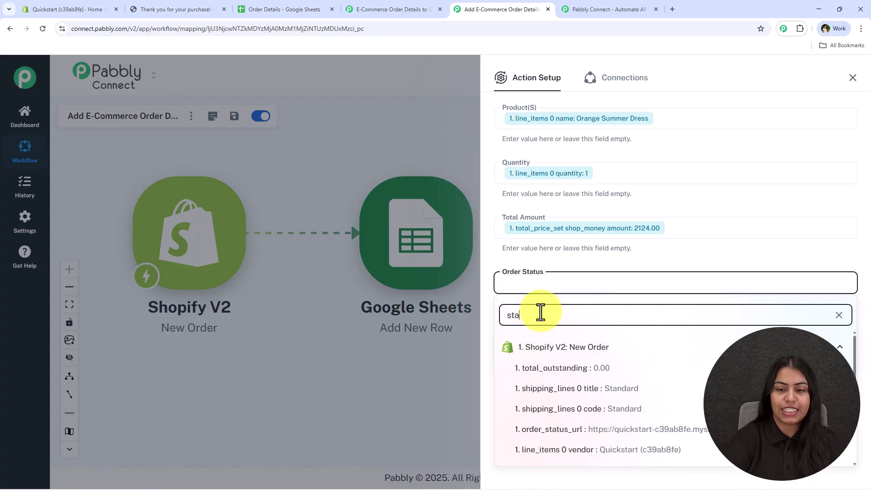
left_click(644, 260)
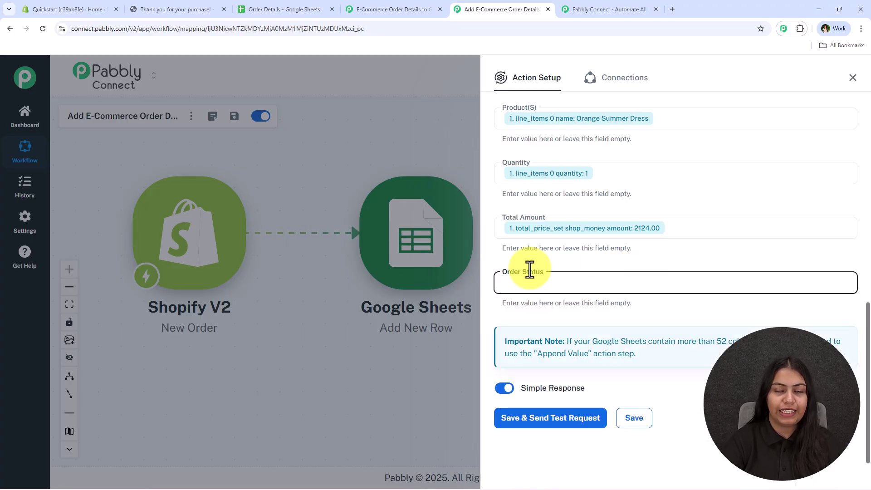
Step: Copy the status text Placed from the spreadsheet's first order and enter it as the action's fixed Order Status value
left_click(254, 8)
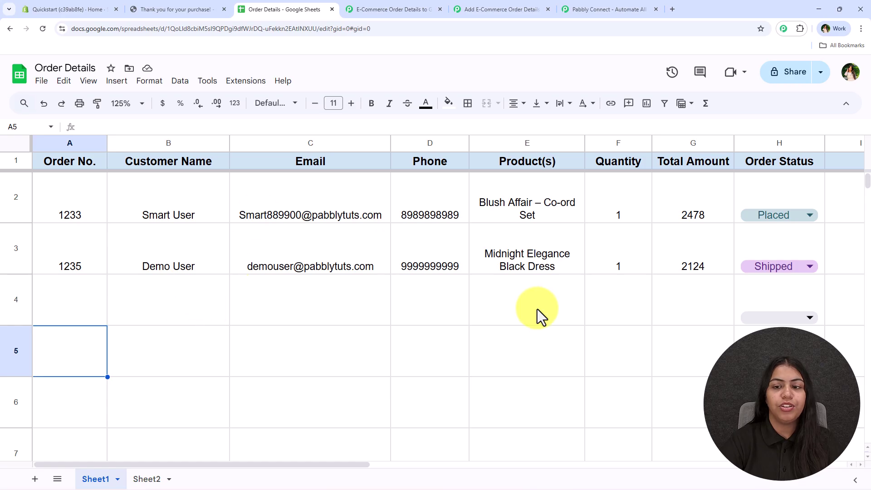
left_click(772, 216)
double_click(777, 178)
key("ctrl+c")
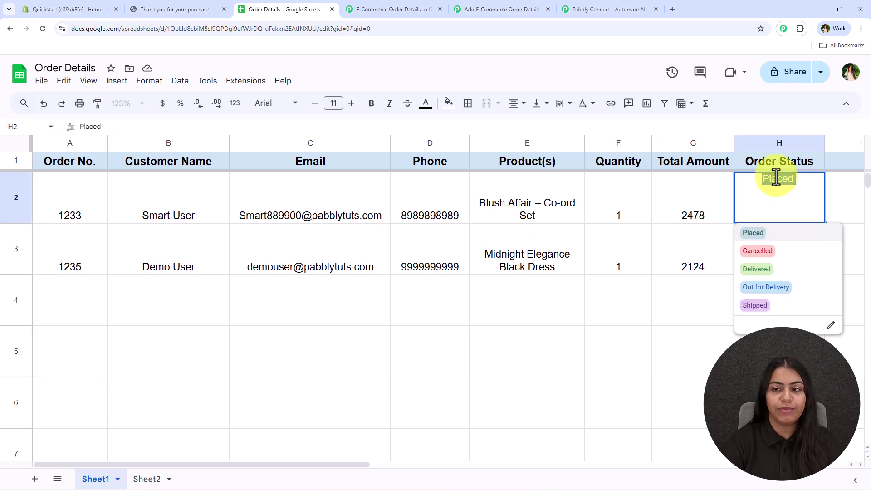
left_click(499, 9)
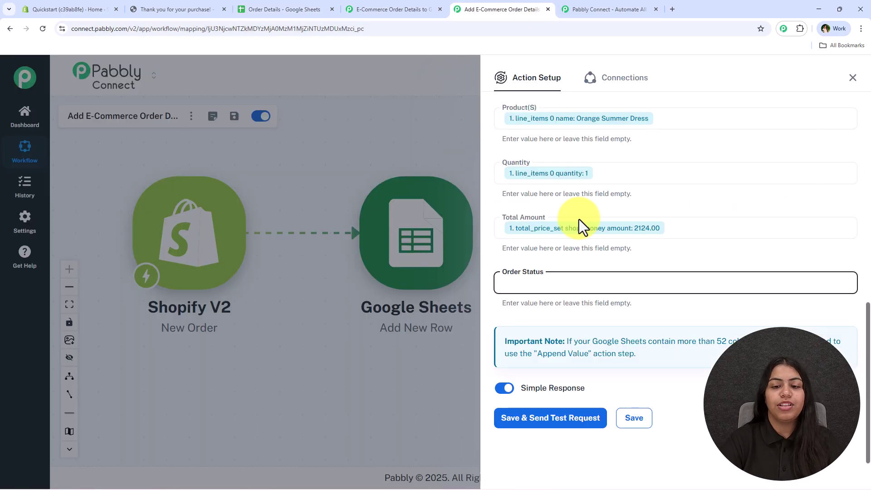
left_click(545, 281)
key("ctrl+v")
left_click(577, 265)
Step: Save the Add New Row action, send a test request, review the response and close the action setup
left_click(575, 417)
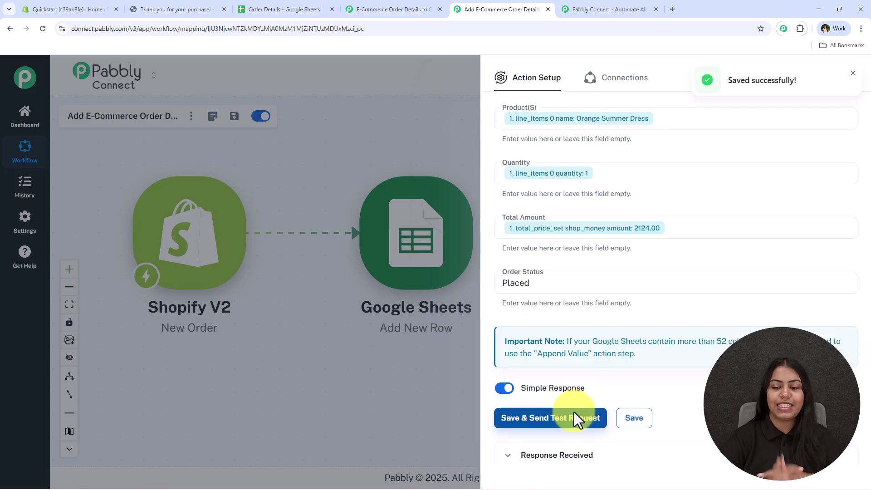
scroll(581, 415, "down", 7)
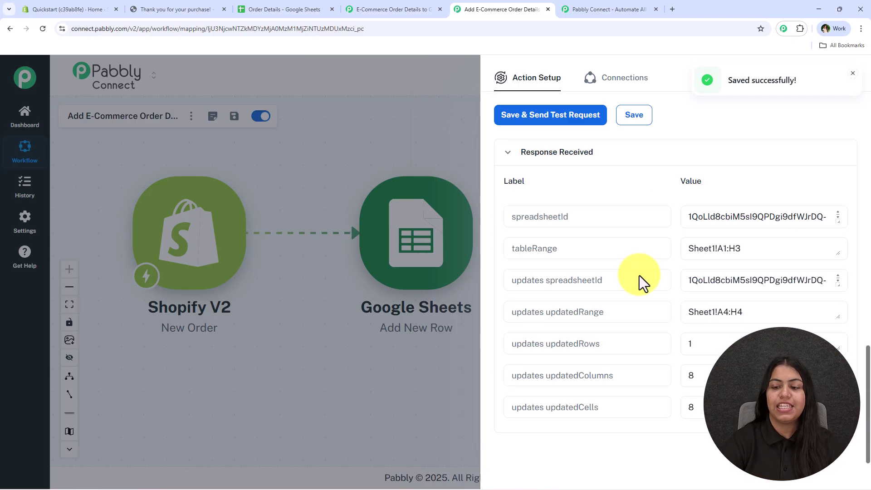
left_click(852, 77)
Step: Check row 4 of the Order Details spreadsheet for the test order, including its Order Status cell
left_click(301, 6)
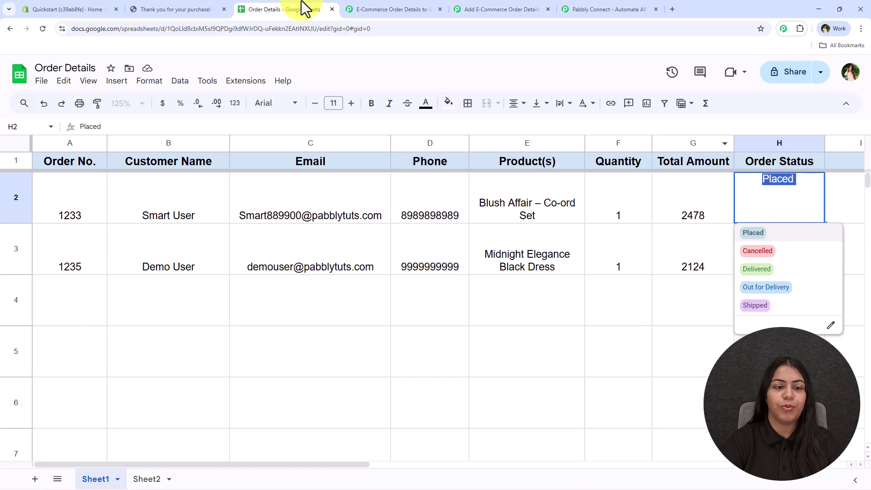
left_click_drag(68, 314, 702, 314)
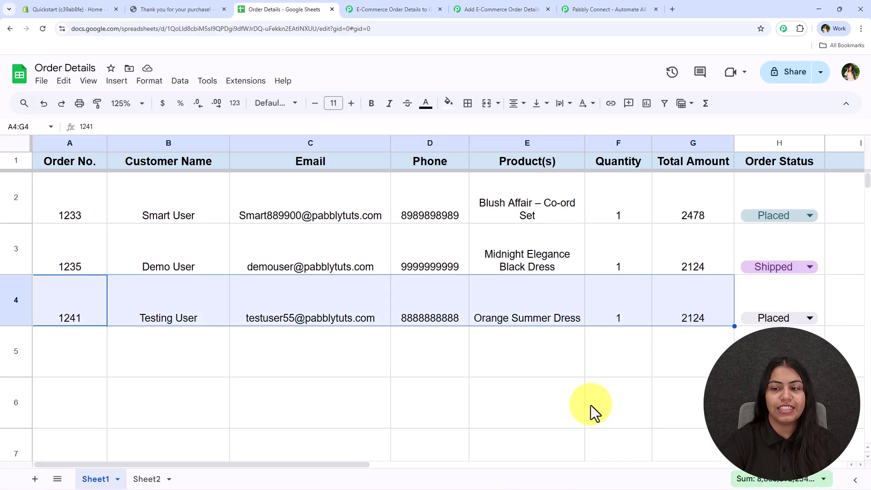
left_click(590, 405)
left_click(791, 318)
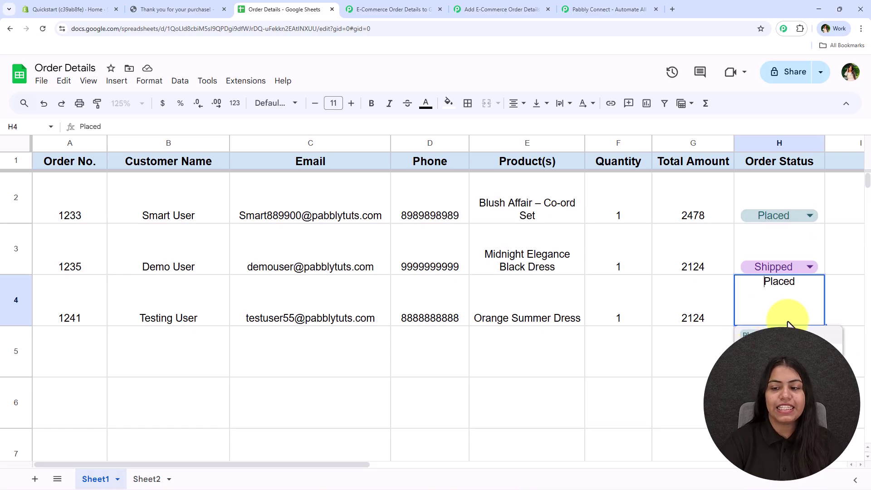
left_click(696, 375)
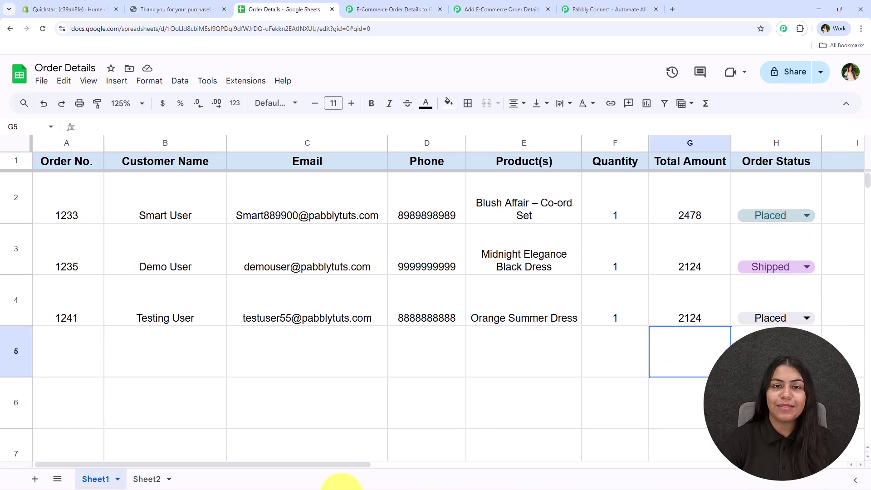
left_click(766, 317)
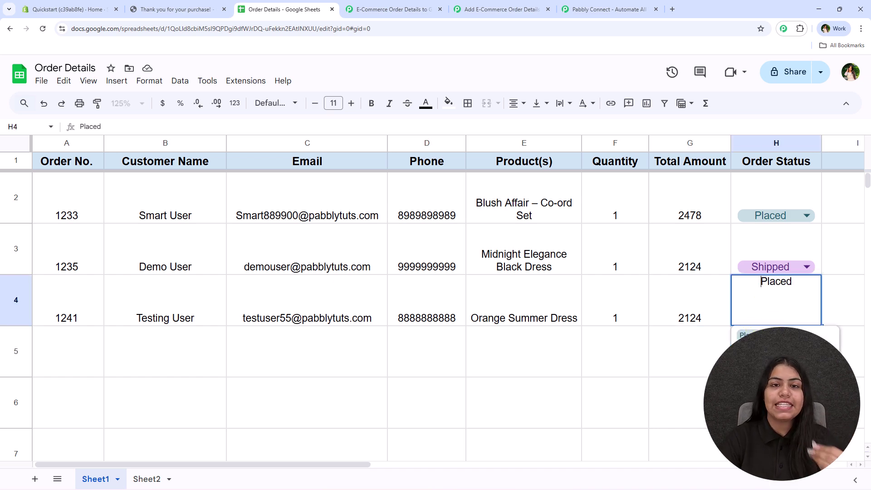
left_click(213, 349)
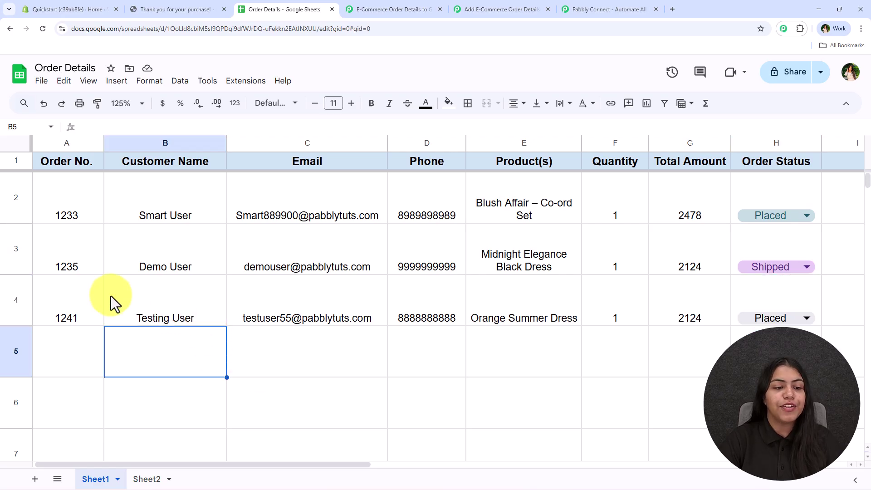
Step: Review the test order's customer name, email, phone, product, quantity and total amount cells in row 4
left_click(168, 294)
left_click(308, 297)
left_click(427, 297)
left_click(524, 300)
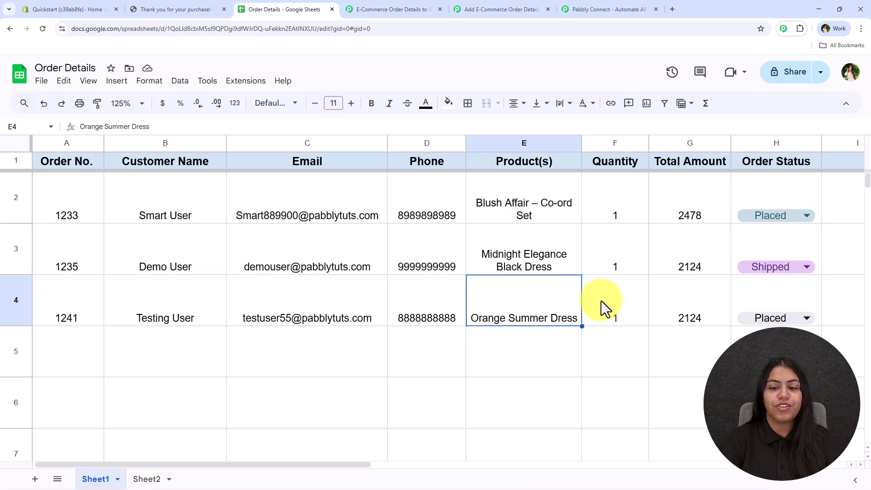
left_click(600, 301)
left_click(692, 299)
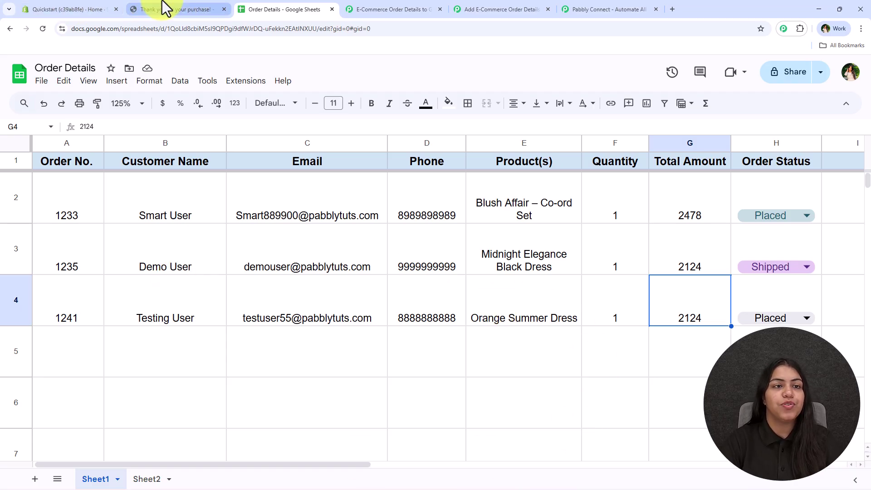
Step: Return to the Shopify storefront, open the Blush Affair – Co-ord Set product and start an immediate checkout for one item
left_click(177, 6)
left_click(10, 31)
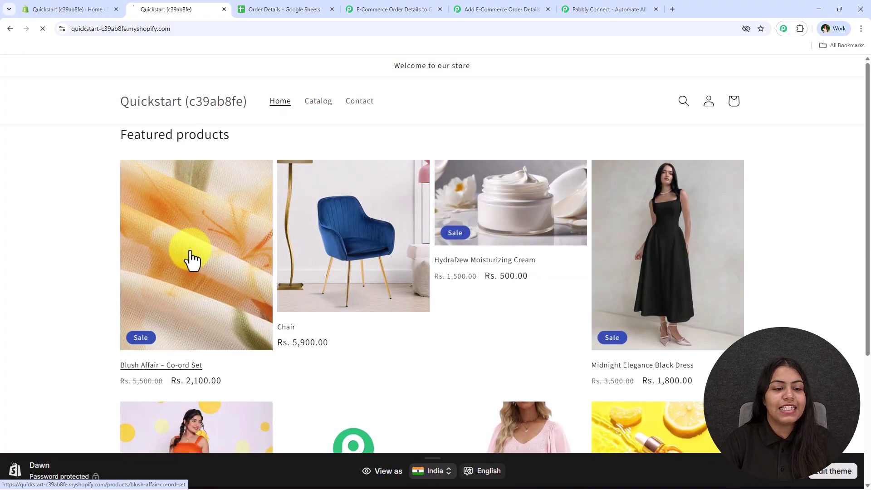
left_click(190, 292)
left_click(667, 347)
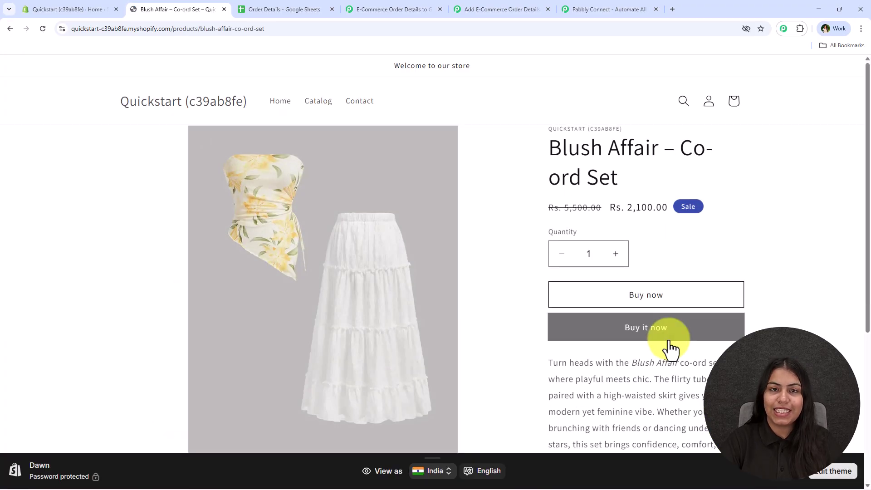
Step: Fill in the checkout's contact and delivery details from a saved address, then replace the contact e-mail with another test customer's
left_click(204, 149)
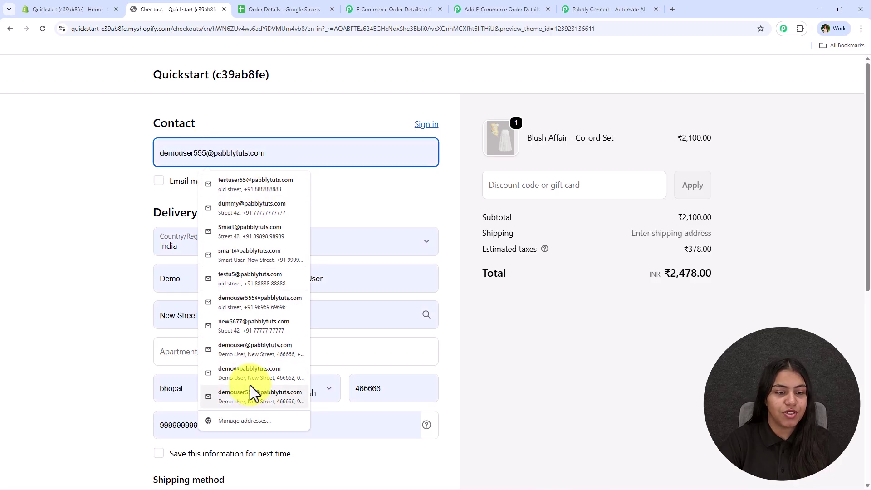
left_click(233, 308)
left_click(246, 162)
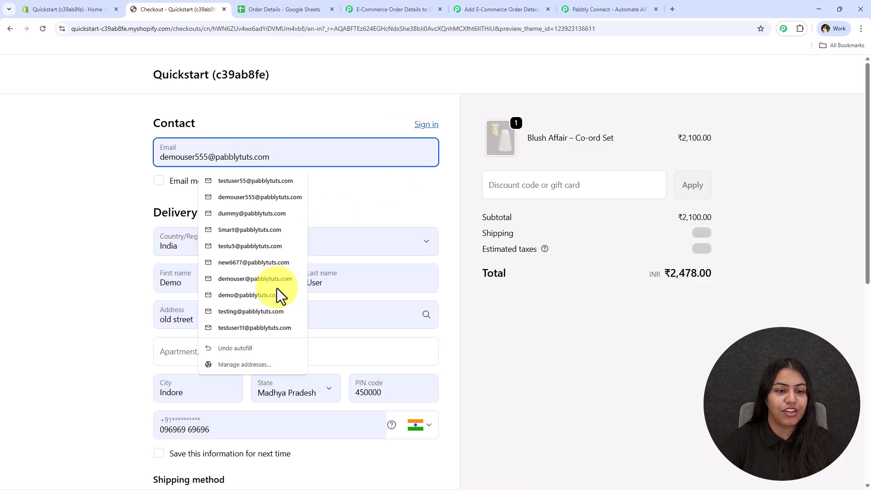
Step: Complete the credit card payment details, including the test card number, and pay for the Blush Affair – Co-ord Set order
scroll(285, 254, "down", 8)
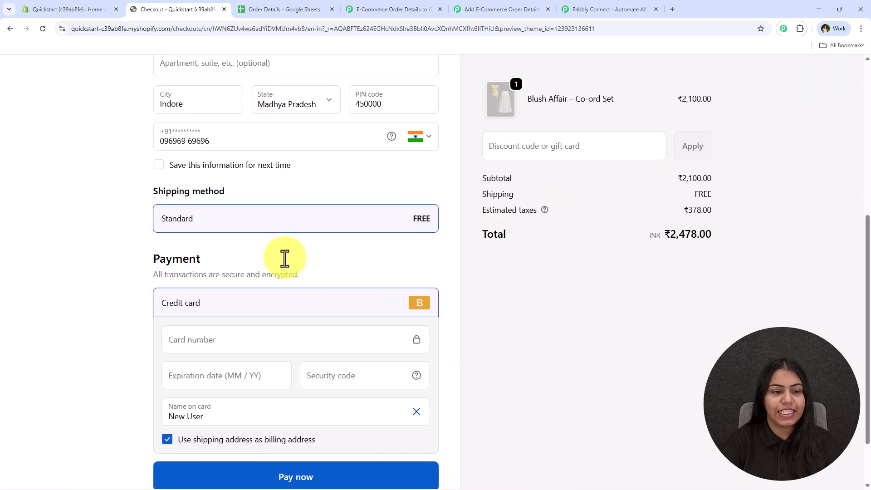
left_click(257, 275)
left_click(253, 301)
double_click(253, 282)
type("1")
left_click(262, 411)
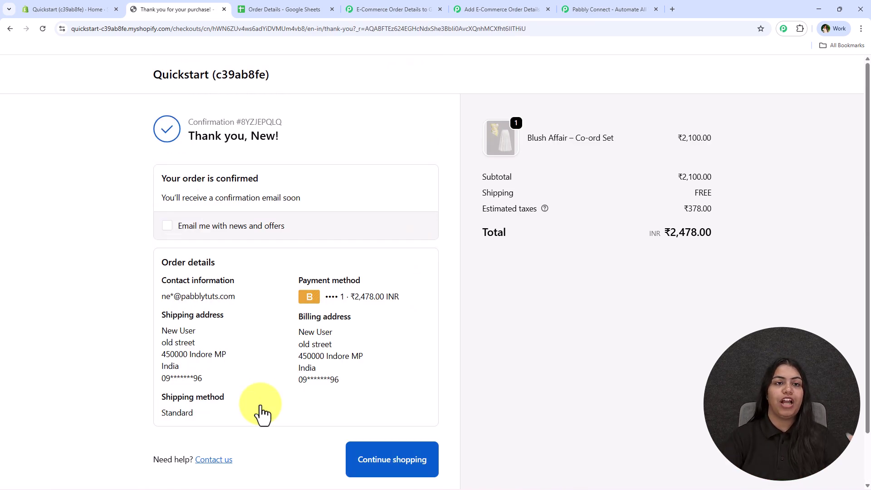
Step: Check the Order Details spreadsheet in Google Sheets for the new order's row, then return to the Pabbly Connect workflow
left_click(328, 5)
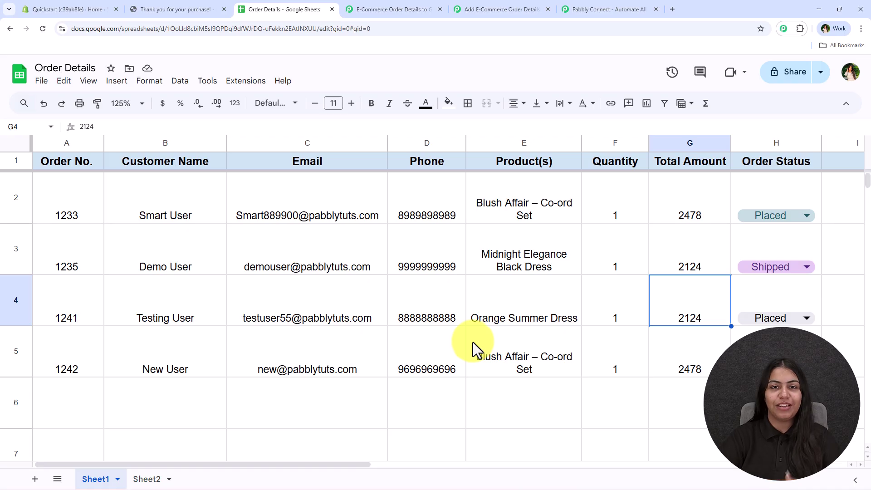
left_click(498, 5)
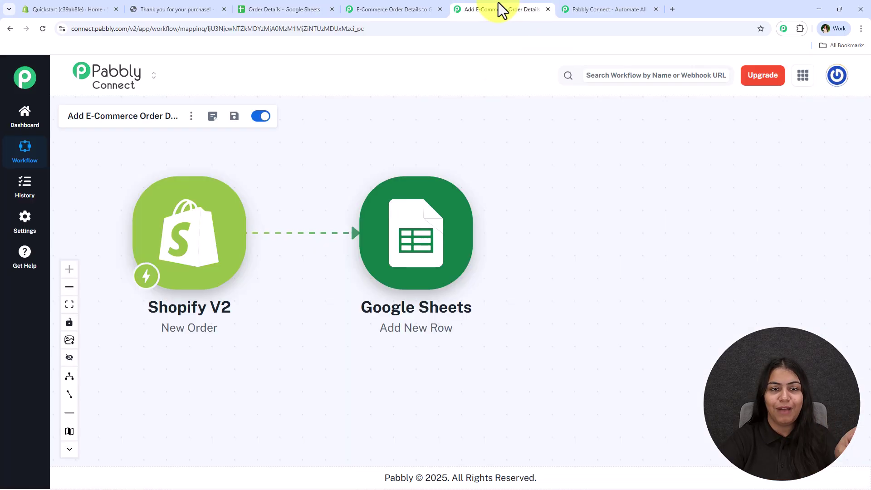
left_click_drag(553, 291, 553, 292)
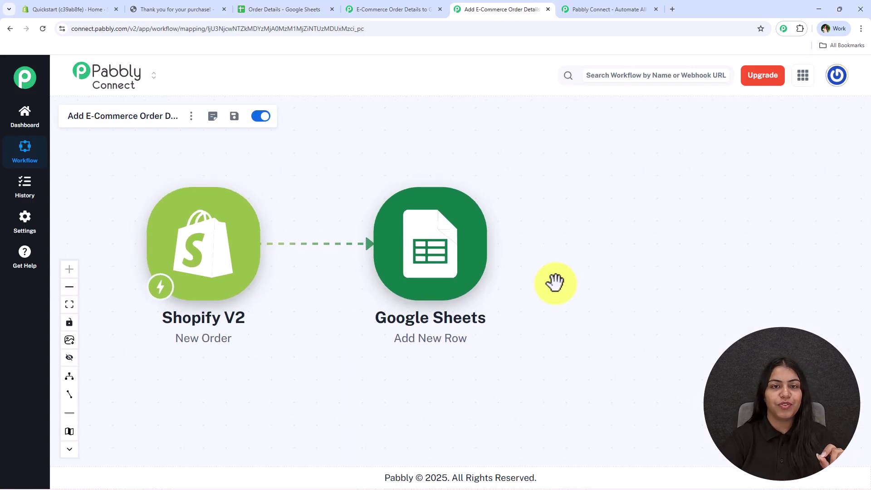